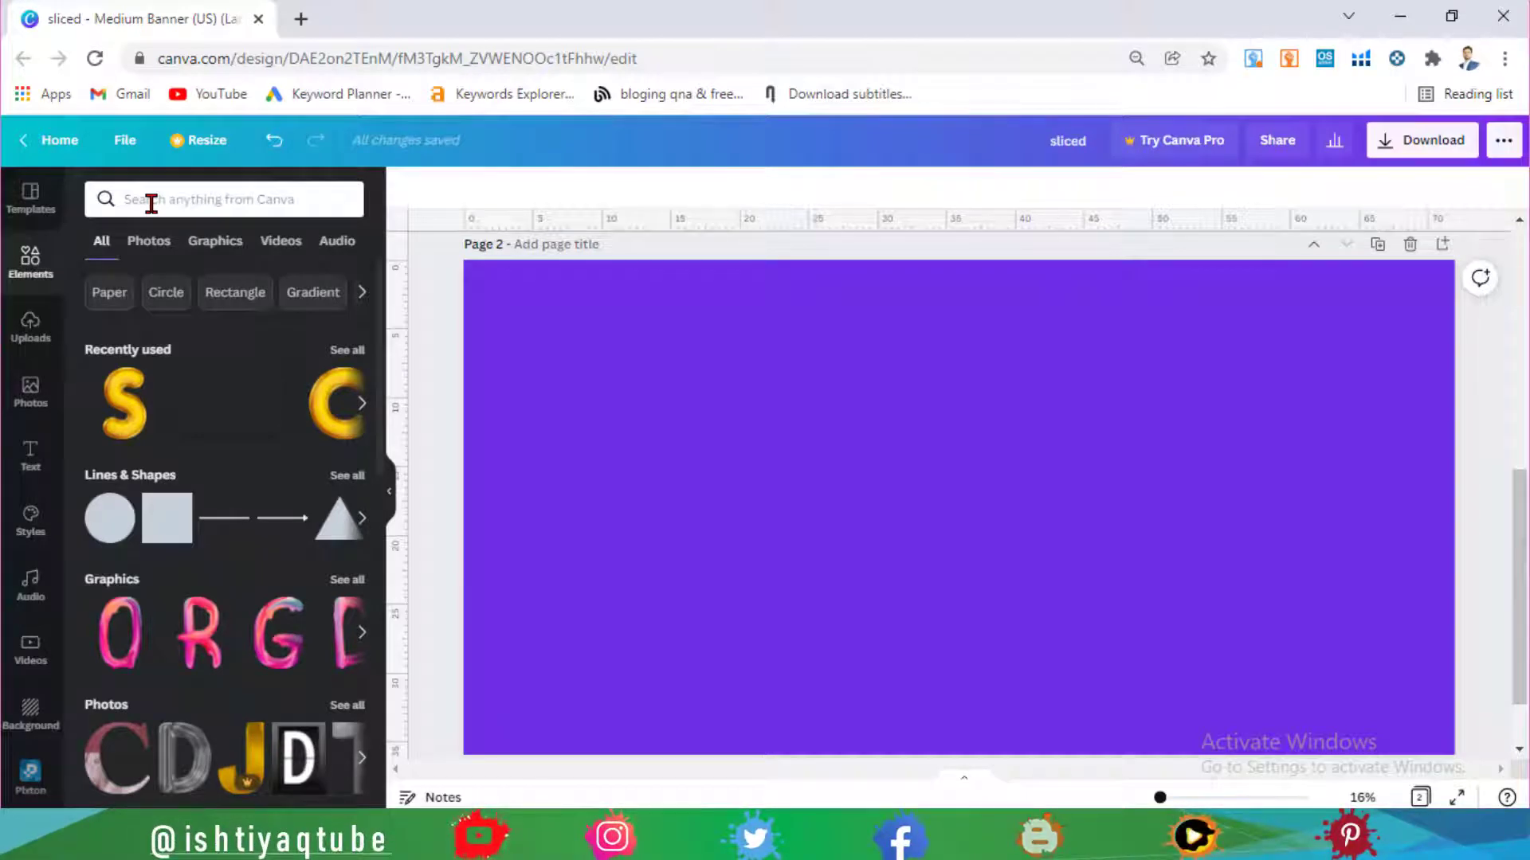
Step: Search the elements for "s" and add the gold foil balloon letter S to page 2
left_click(151, 204)
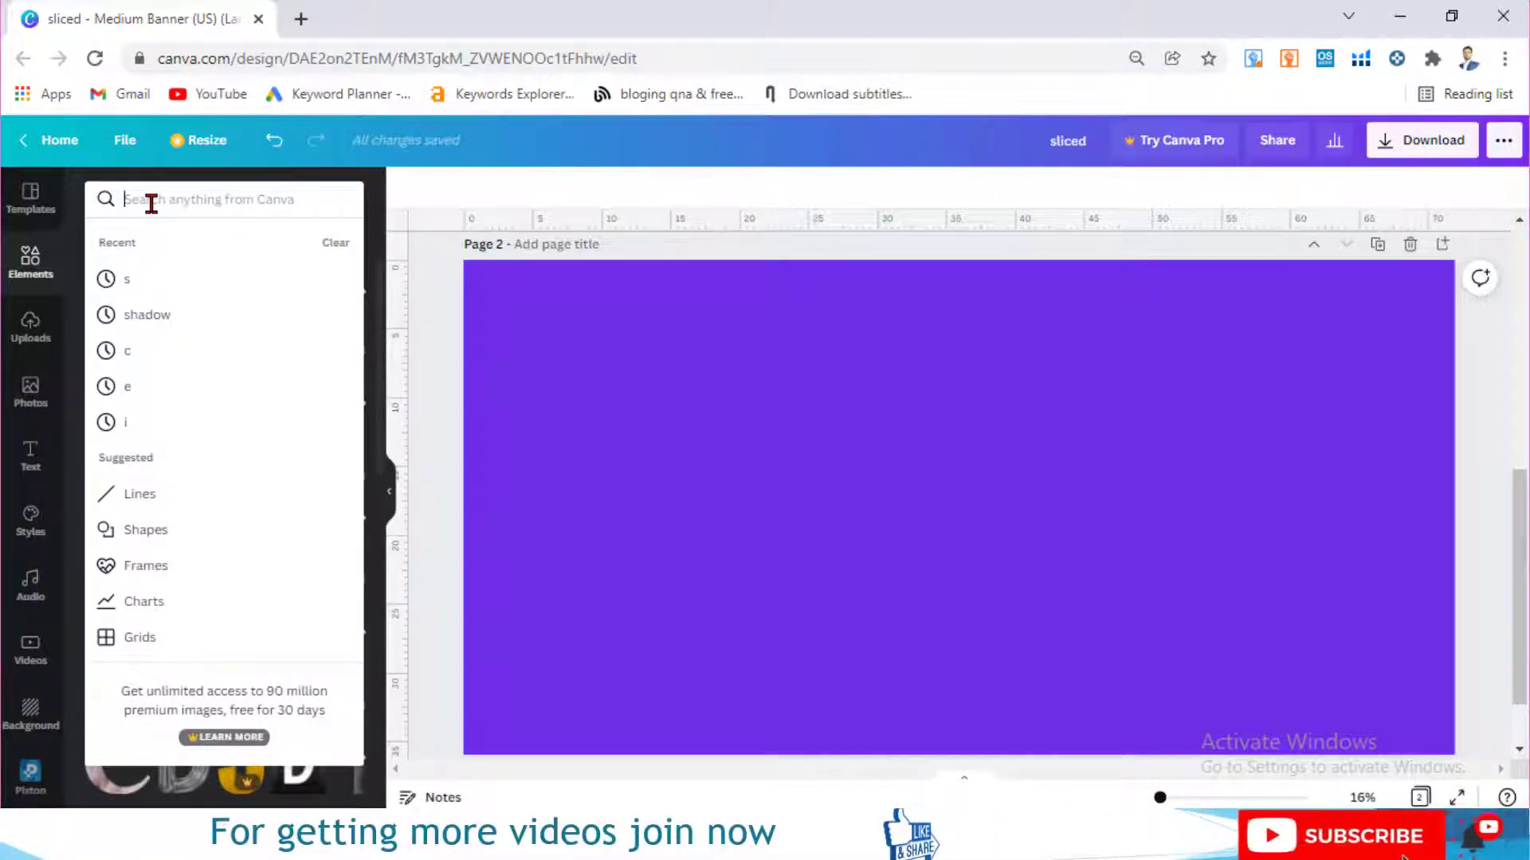
type("s")
key("Return")
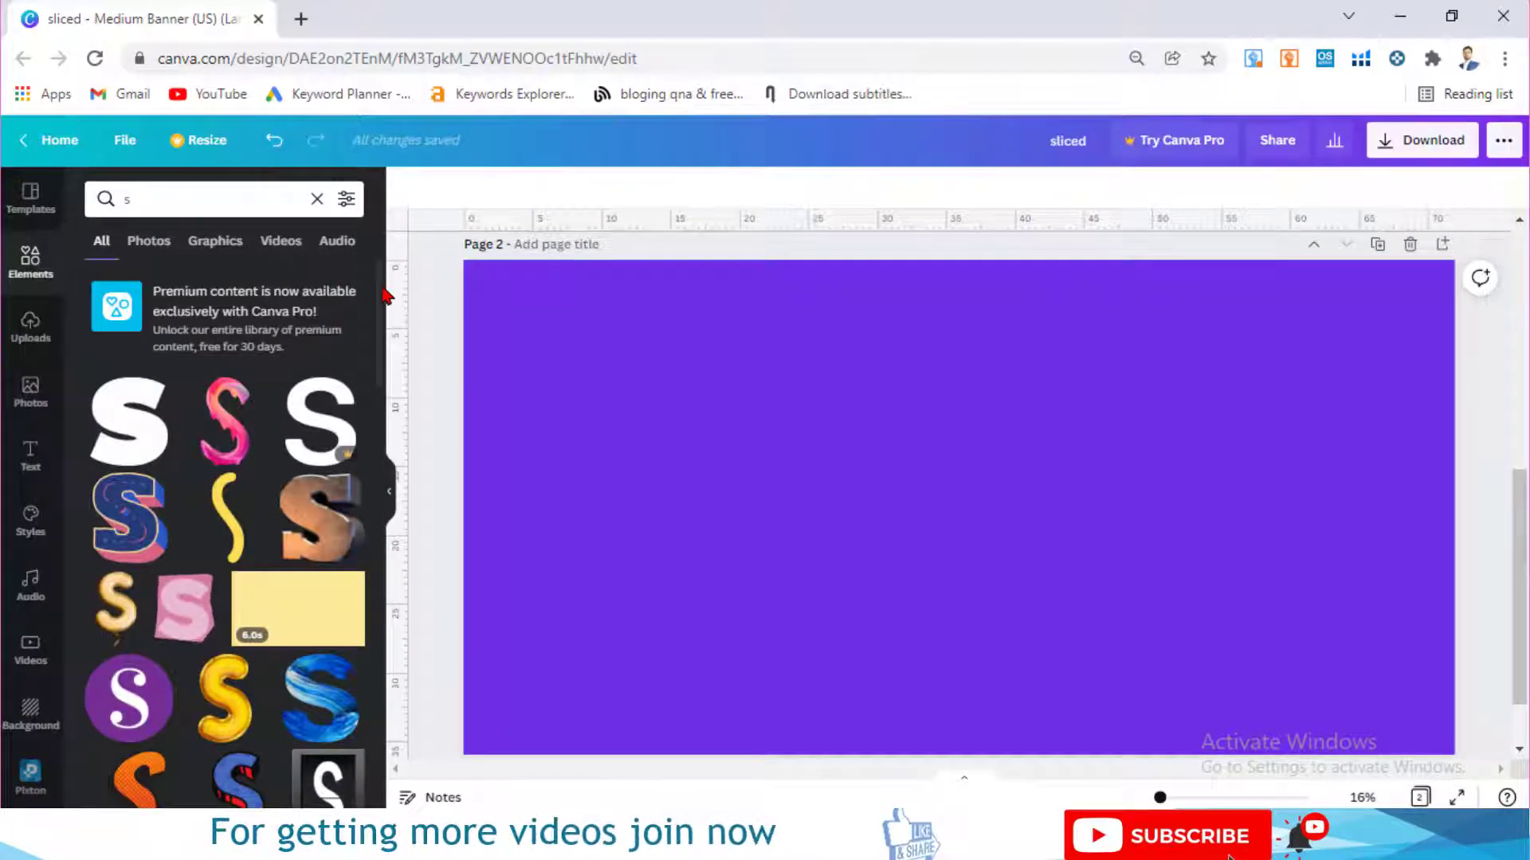
scroll(384, 294, "down", 4)
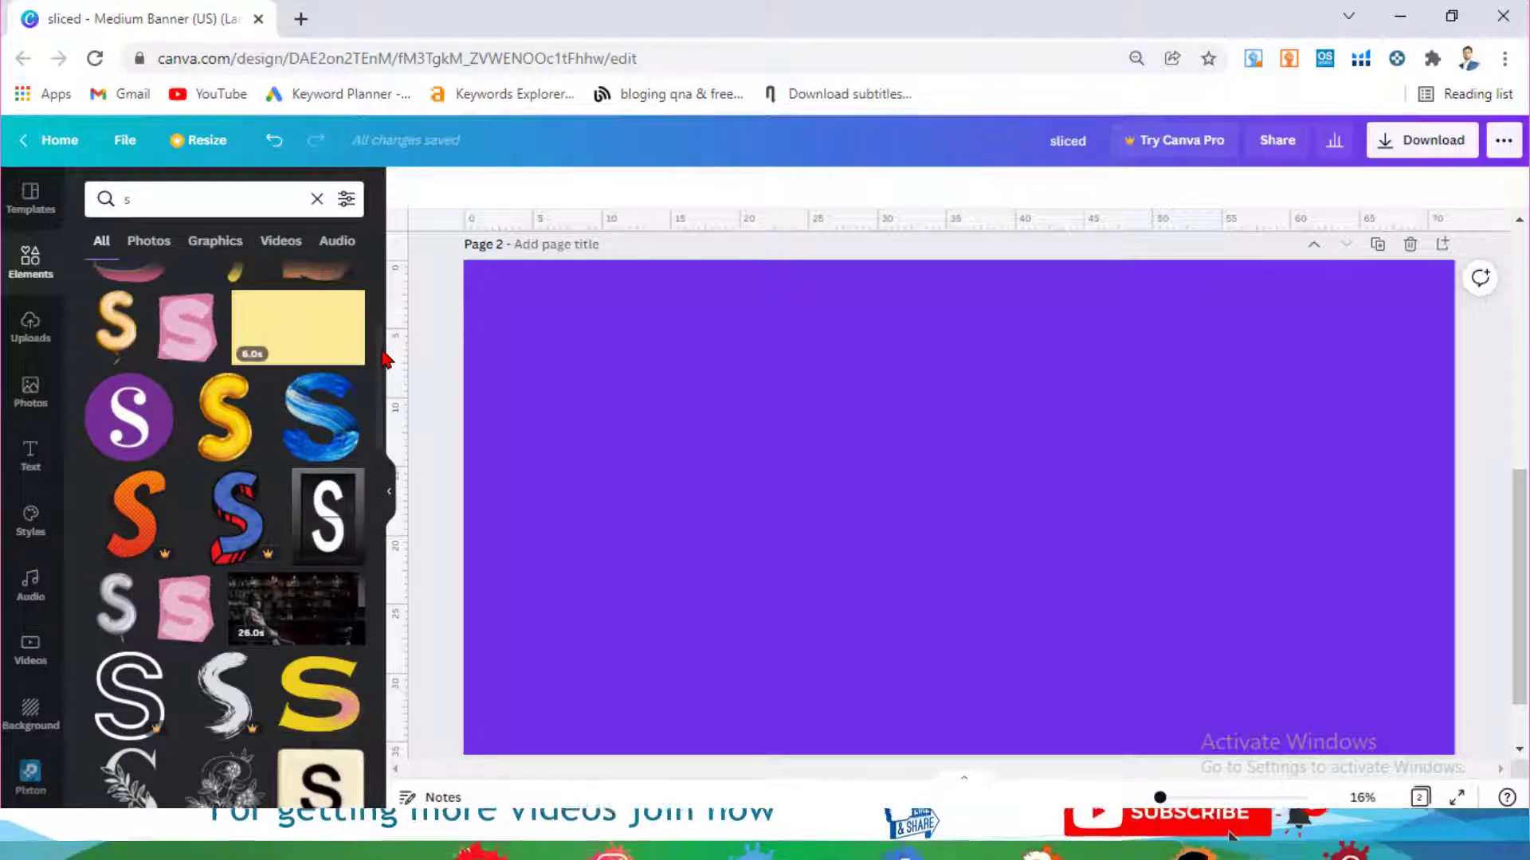
left_click_drag(383, 361, 381, 295)
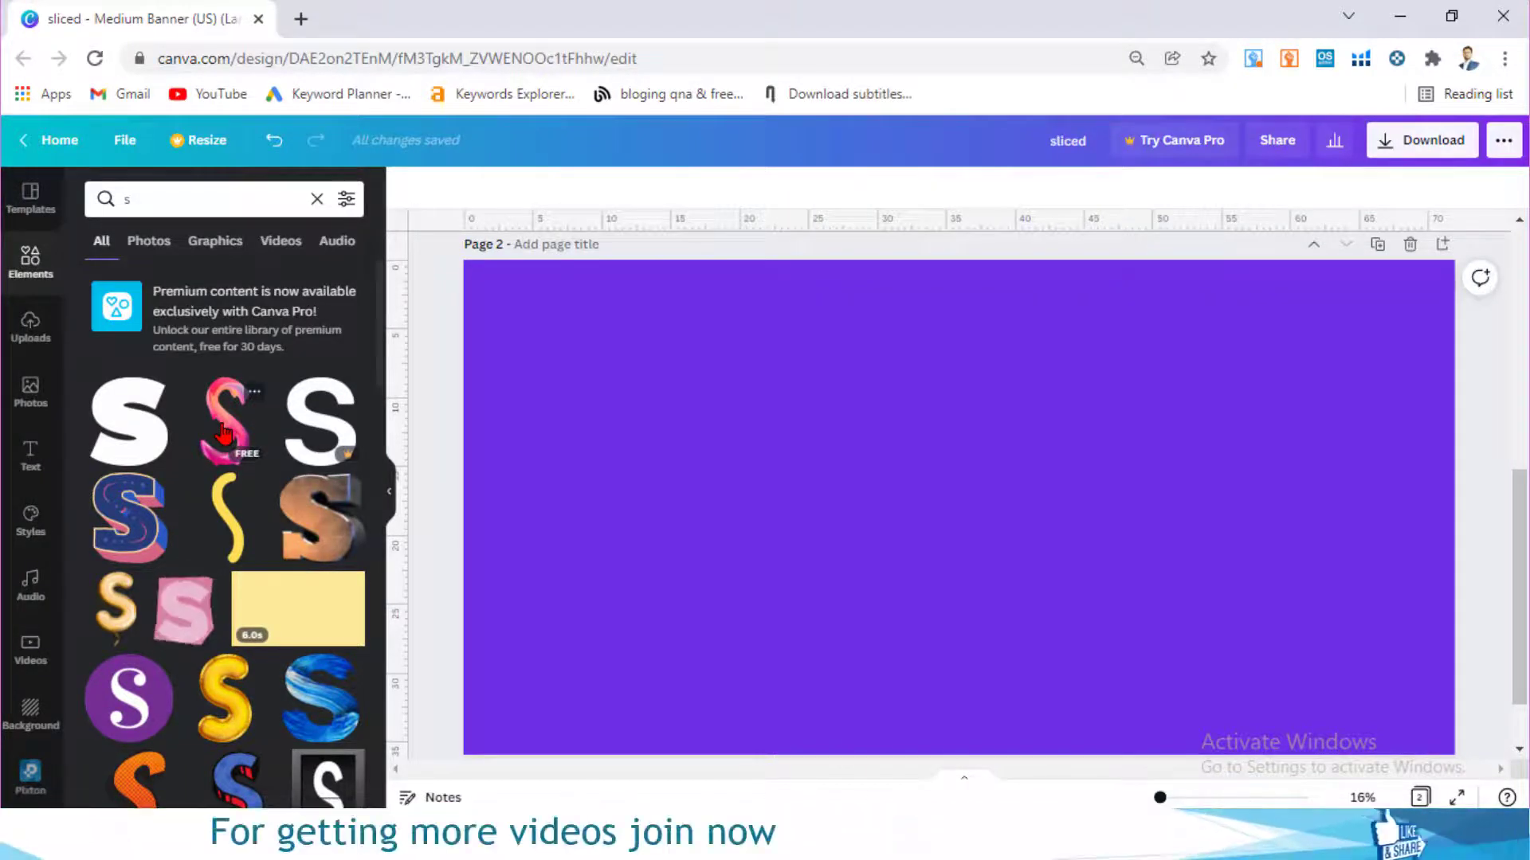
left_click(222, 703)
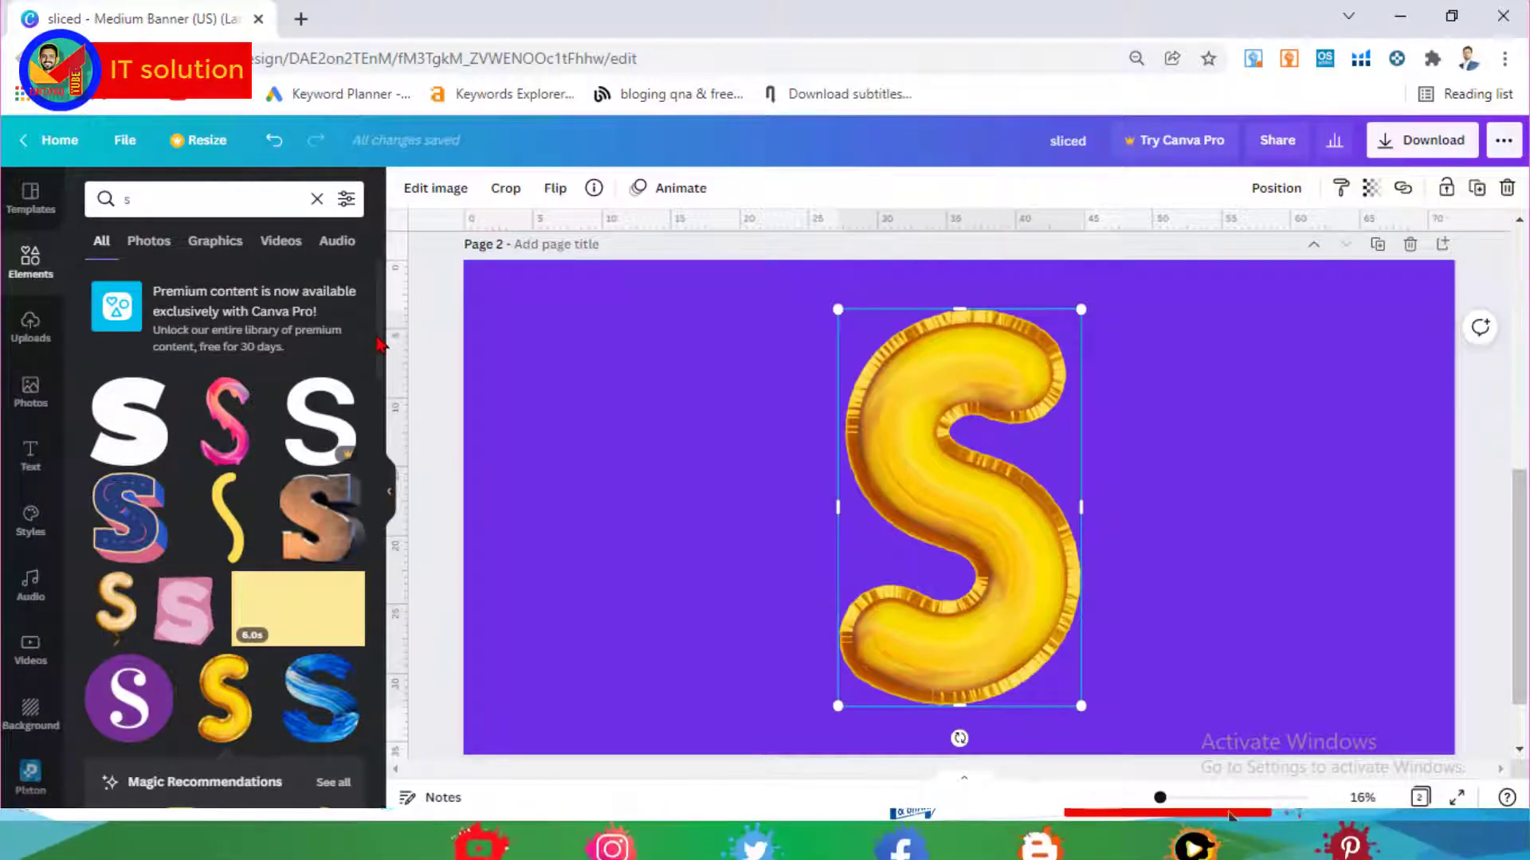
Step: Add the matching gold balloon letters L, I and E from the full Magic Recommendations list
scroll(379, 342, "down", 4)
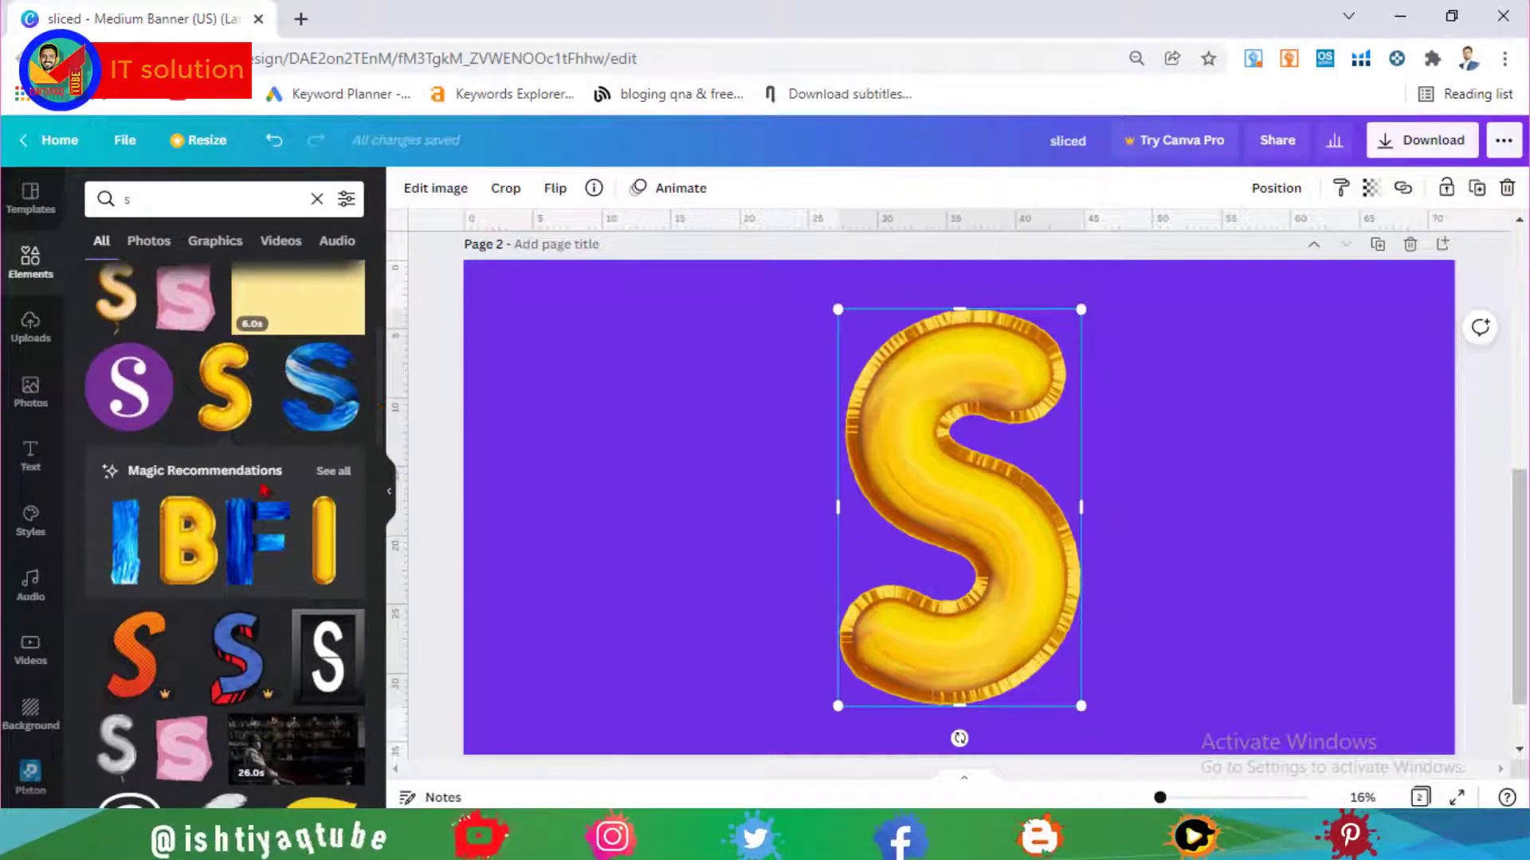
left_click(333, 470)
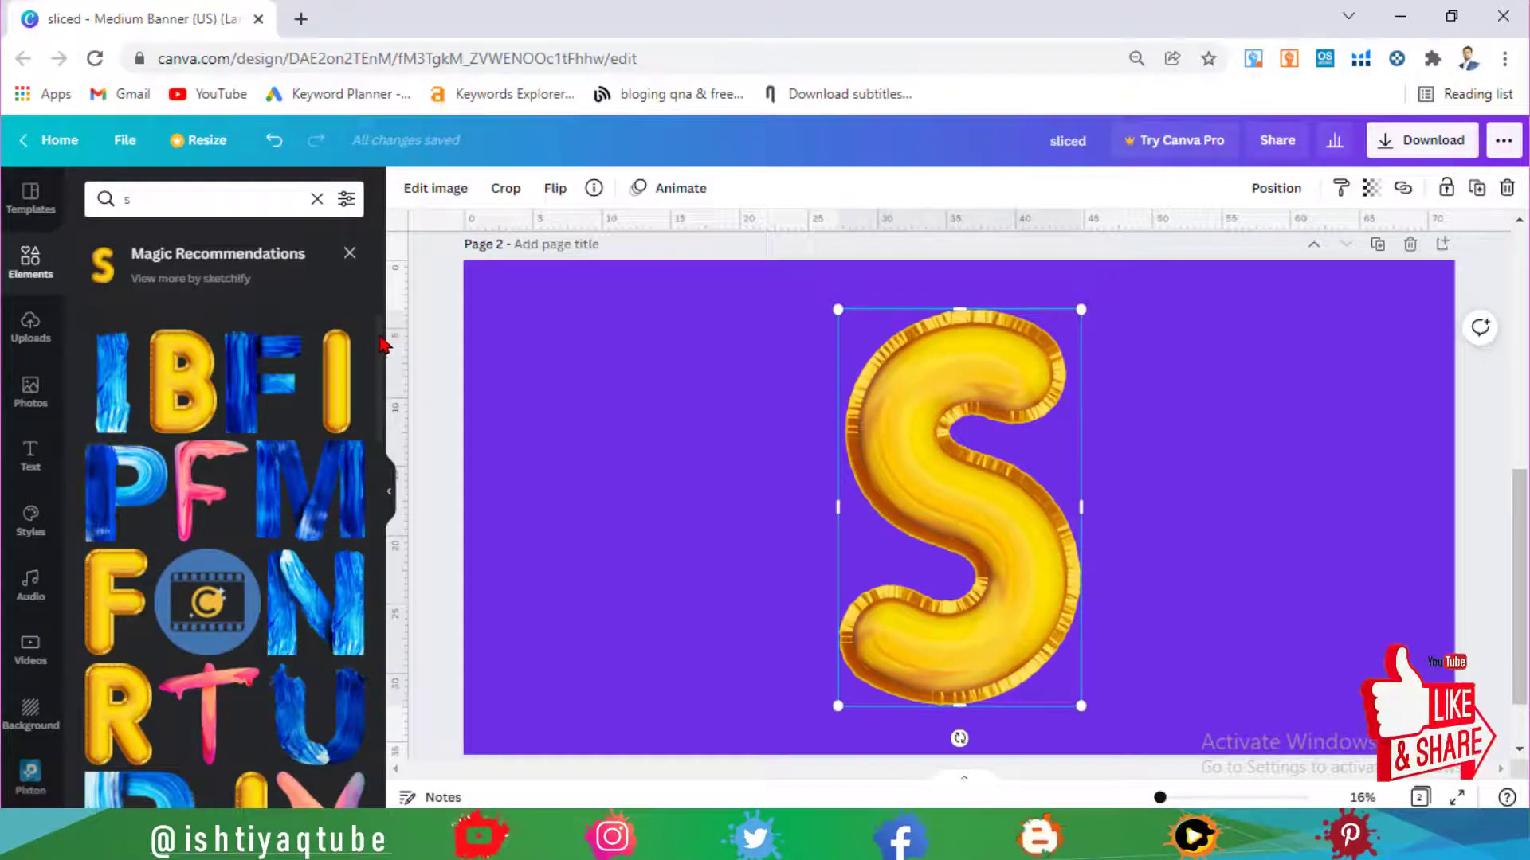
scroll(383, 353, "down", 1)
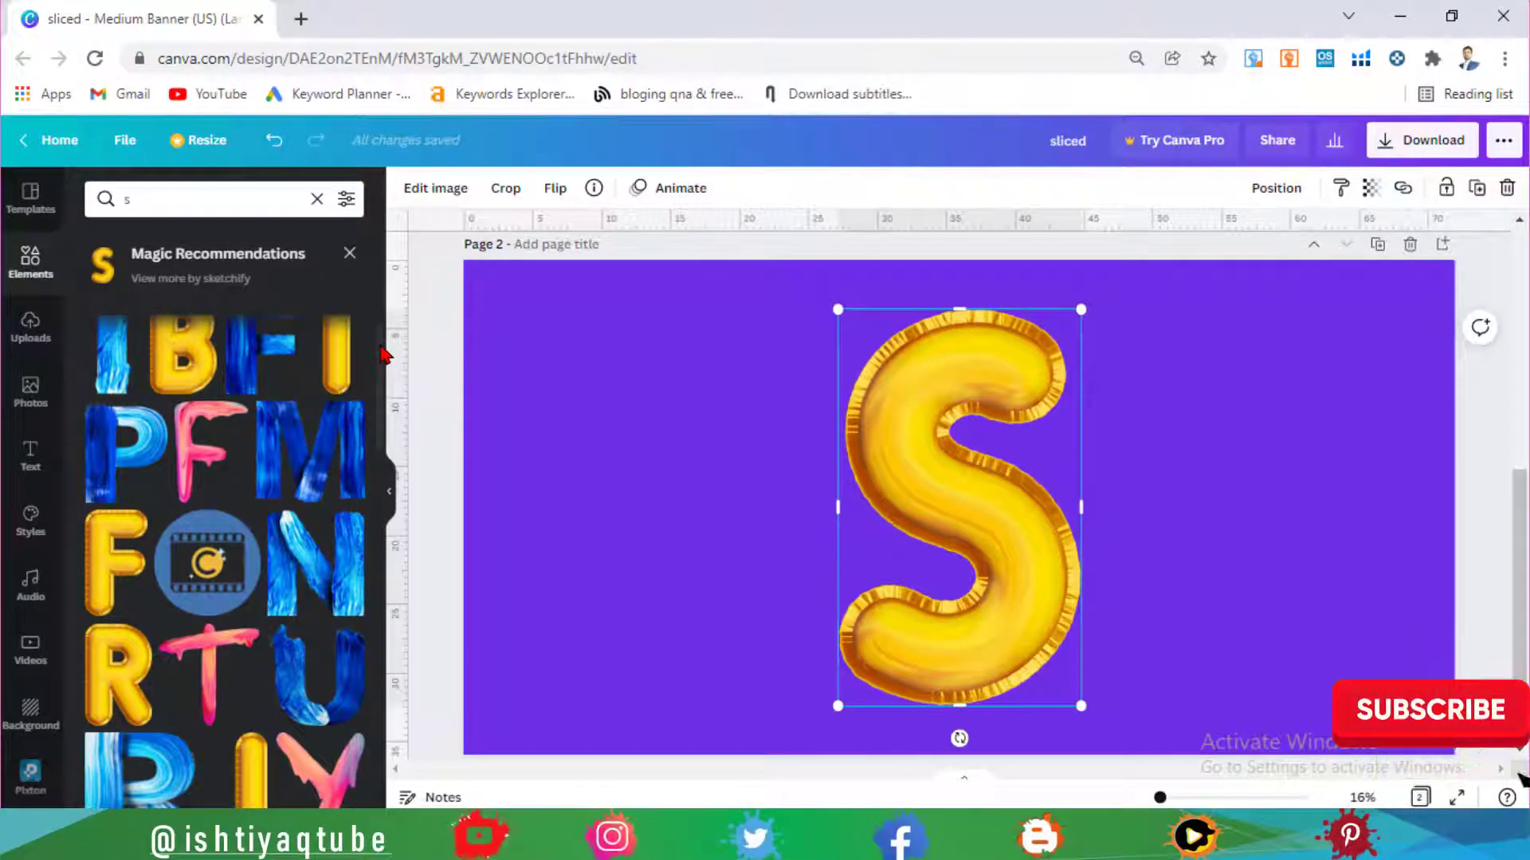
scroll(384, 414, "down", 2)
left_click_drag(383, 414, 385, 659)
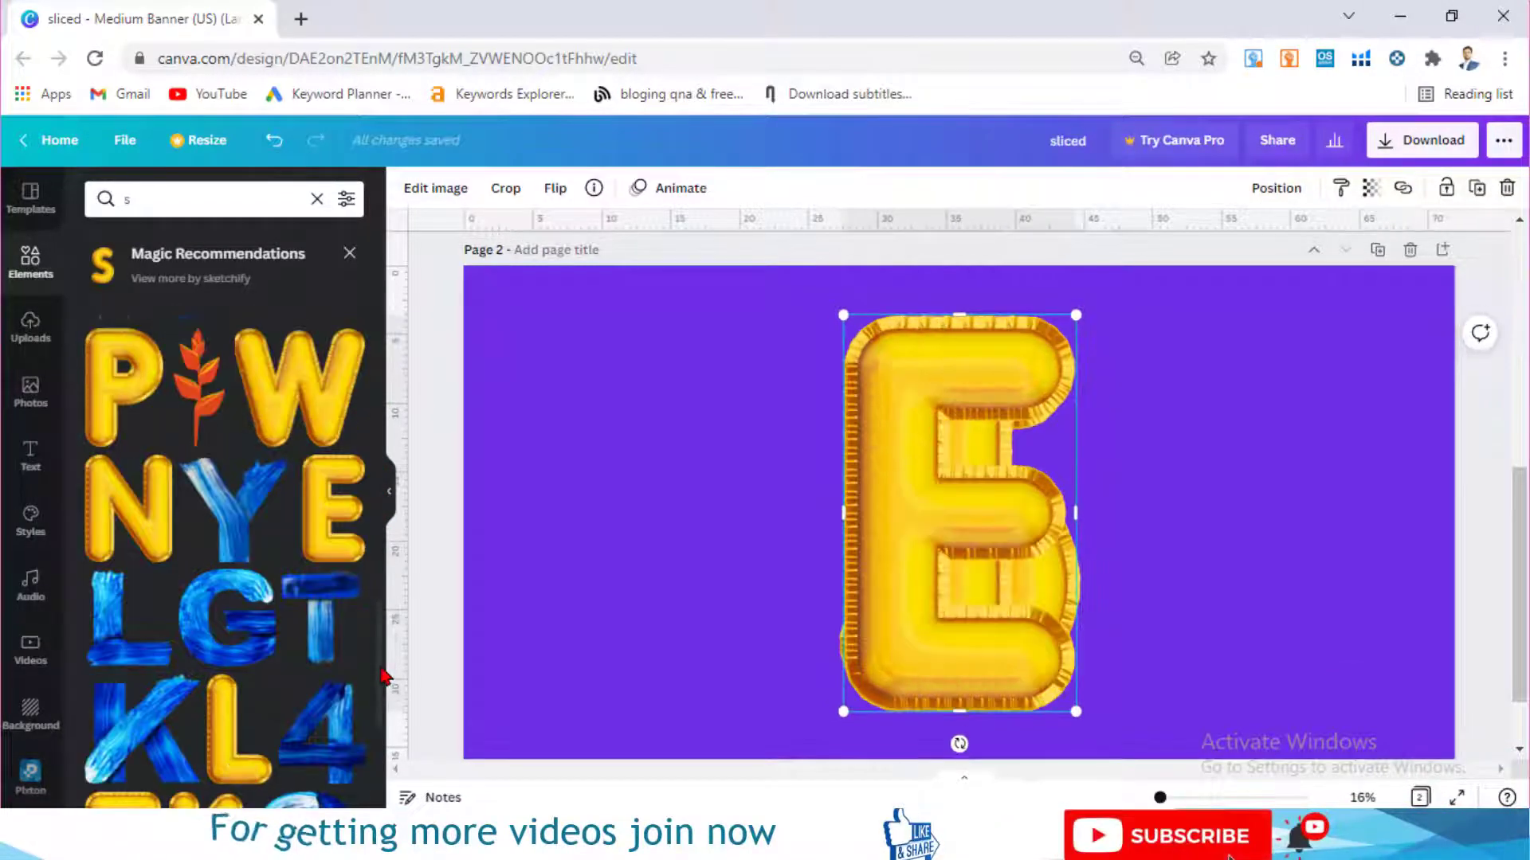
left_click_drag(383, 675, 369, 485)
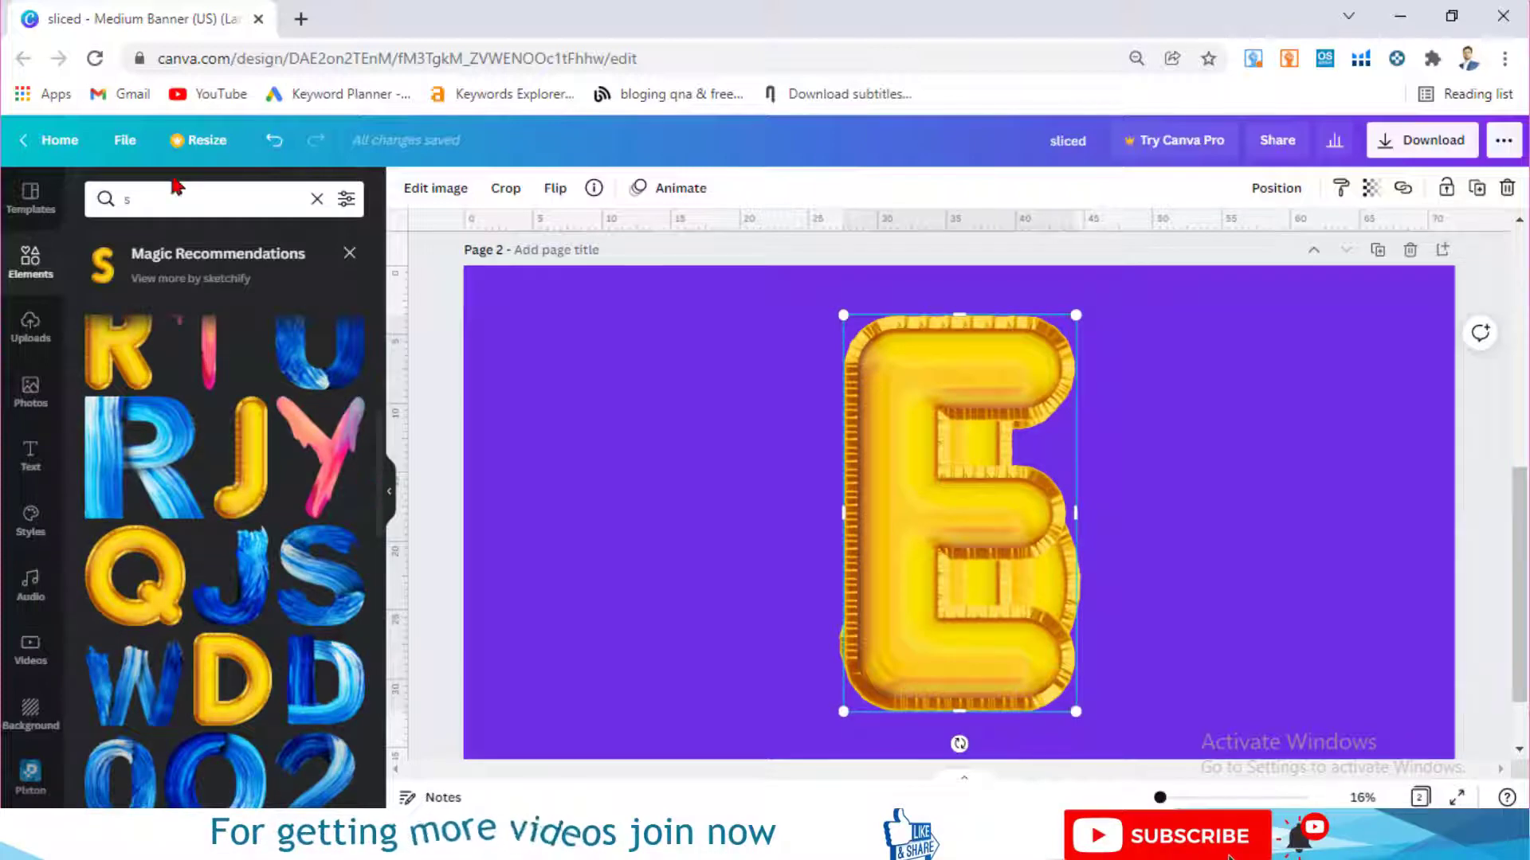
Step: Search the elements for "c" and add the matching gold balloon letter C to the page
left_click_drag(170, 192, 103, 191)
type("c")
key("Return")
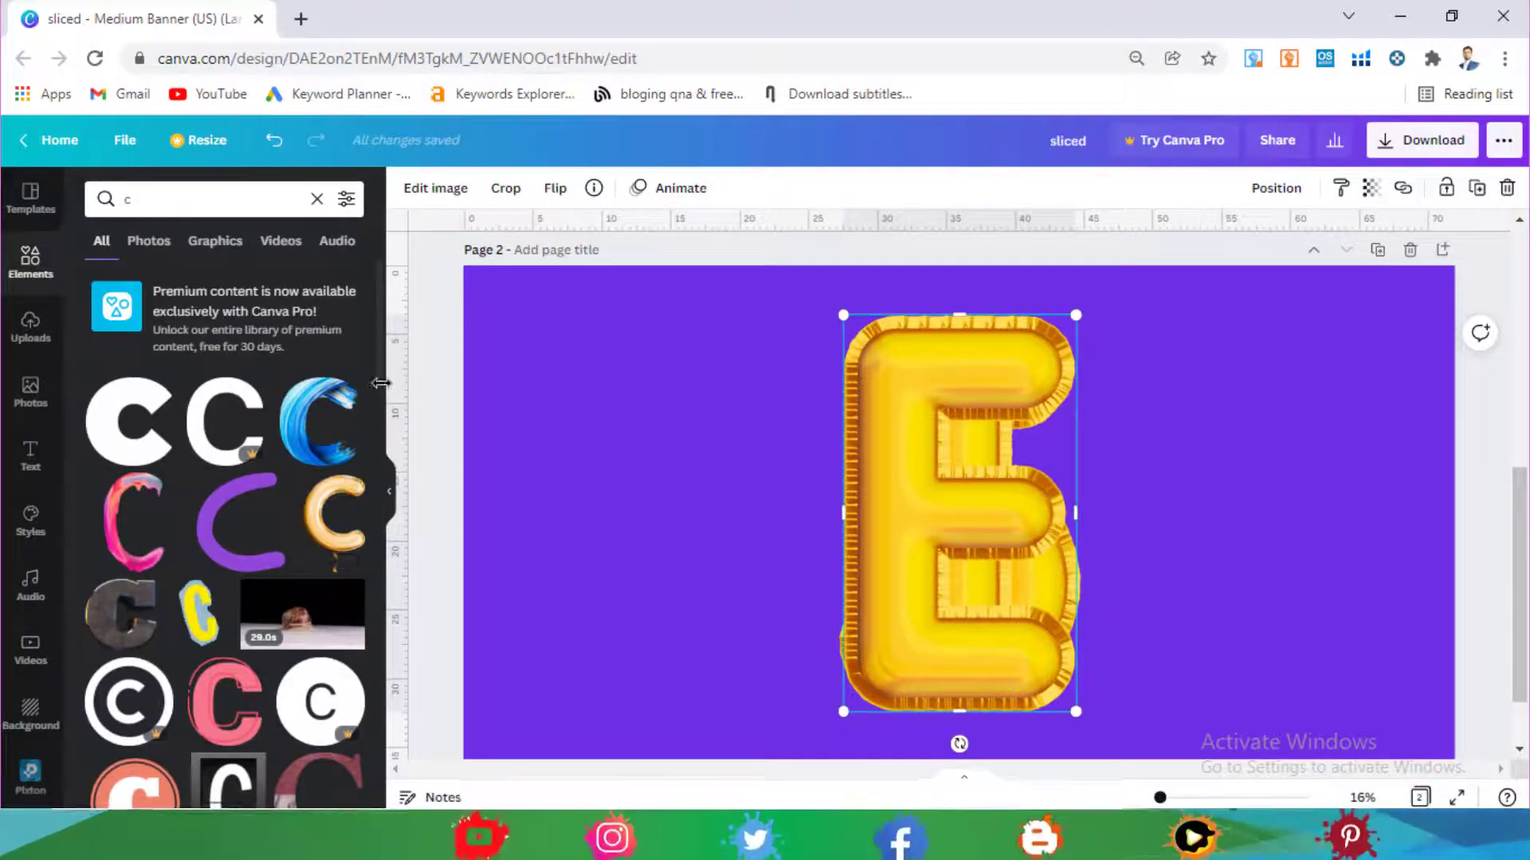
scroll(155, 619, "down", 5)
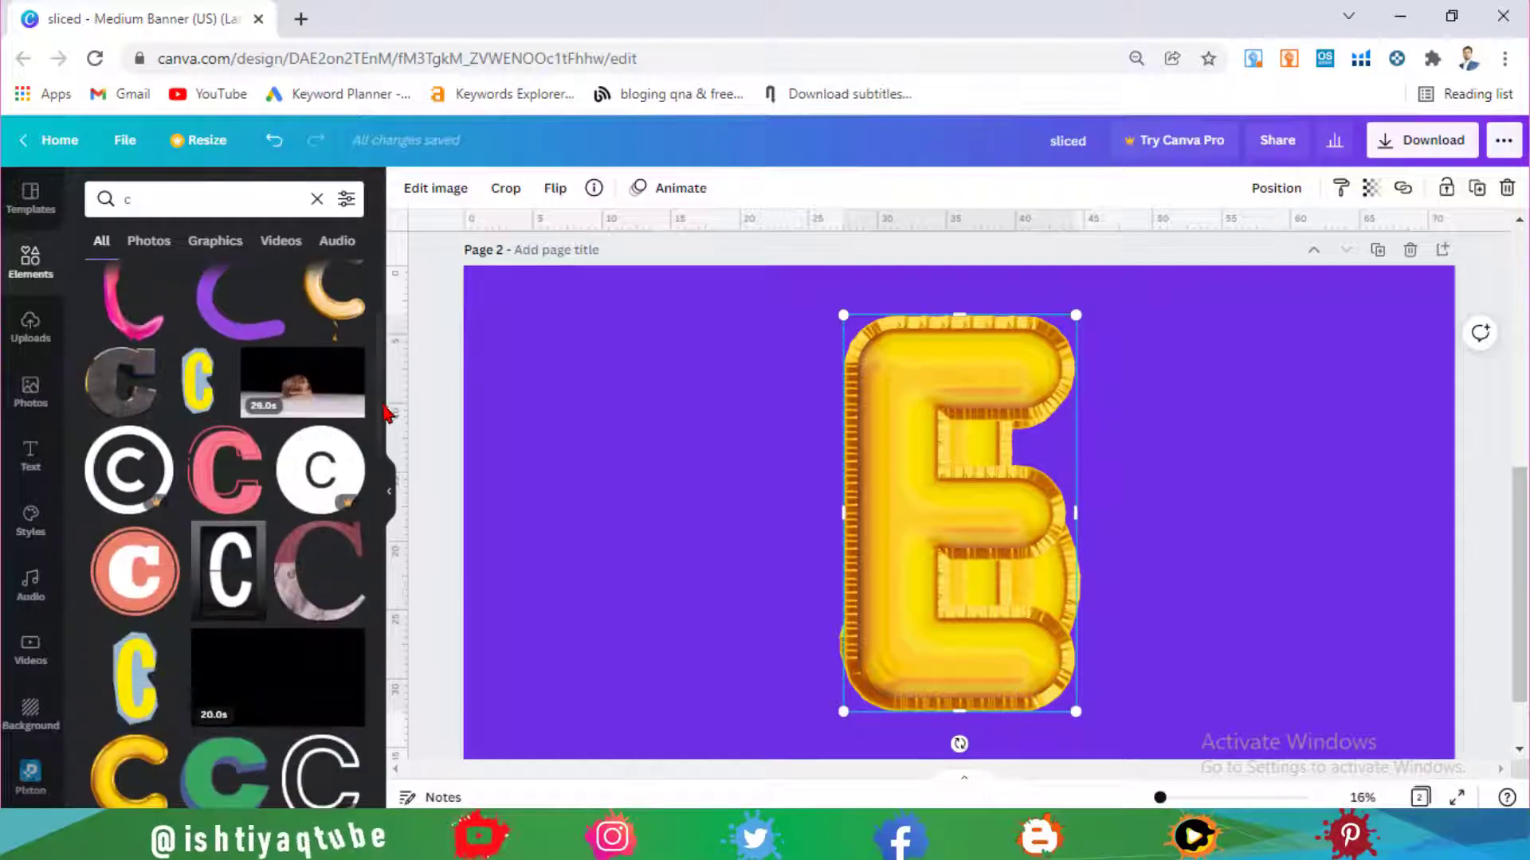
left_click(126, 621)
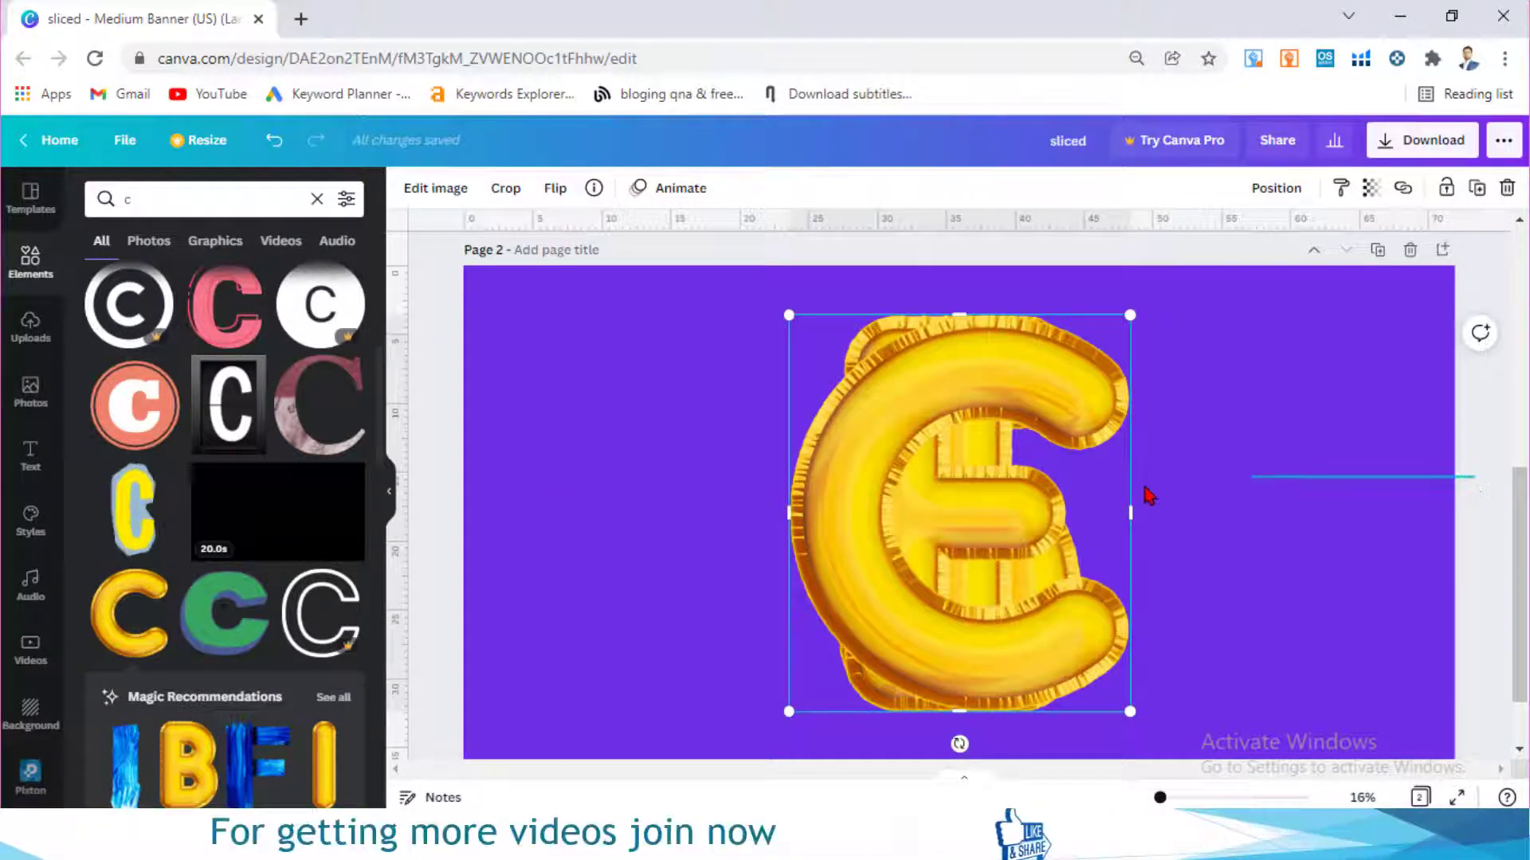
Step: Select all the stacked balloon letters and scale them down together to about half their size
left_click_drag(1148, 495, 1131, 621)
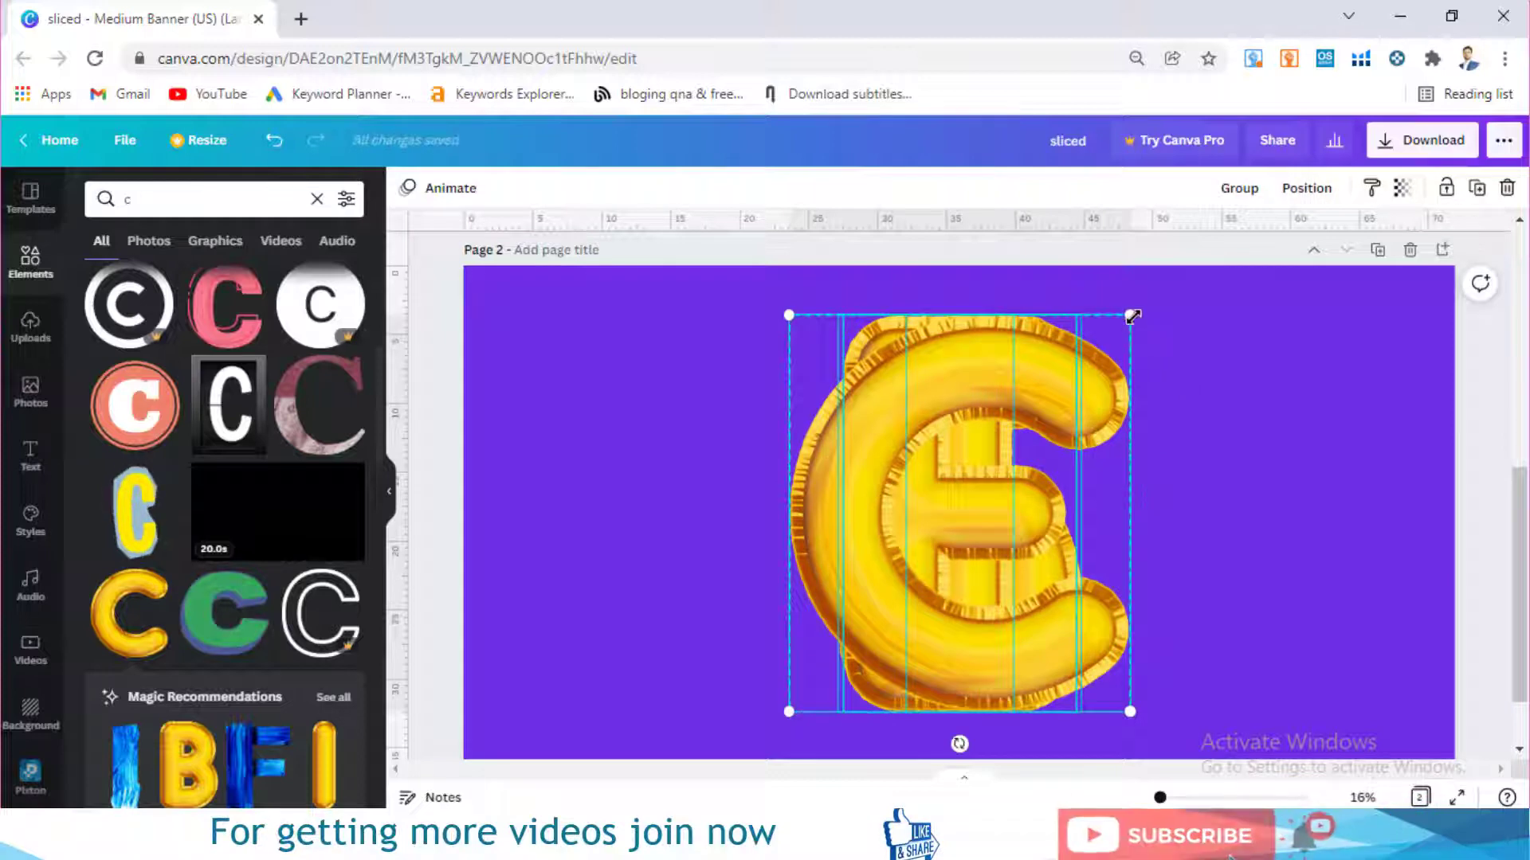
left_click_drag(1132, 315, 949, 527)
left_click(992, 590)
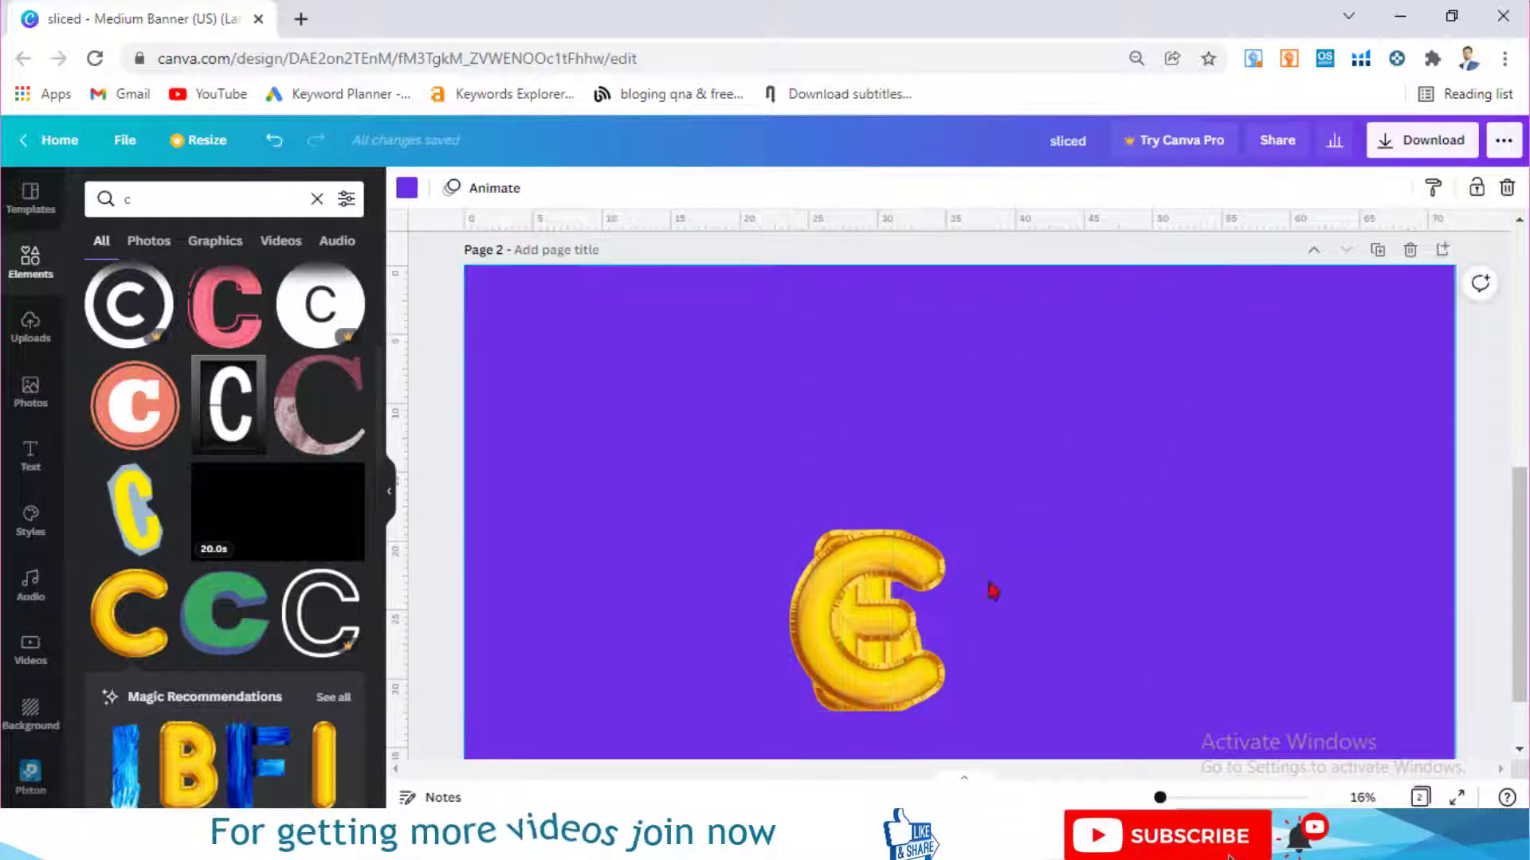
Step: Separate the stacked letters into a row across the page in the order S, L, I, E, C
left_click_drag(805, 637, 1097, 528)
left_click_drag(861, 632, 980, 505)
left_click_drag(820, 669, 825, 535)
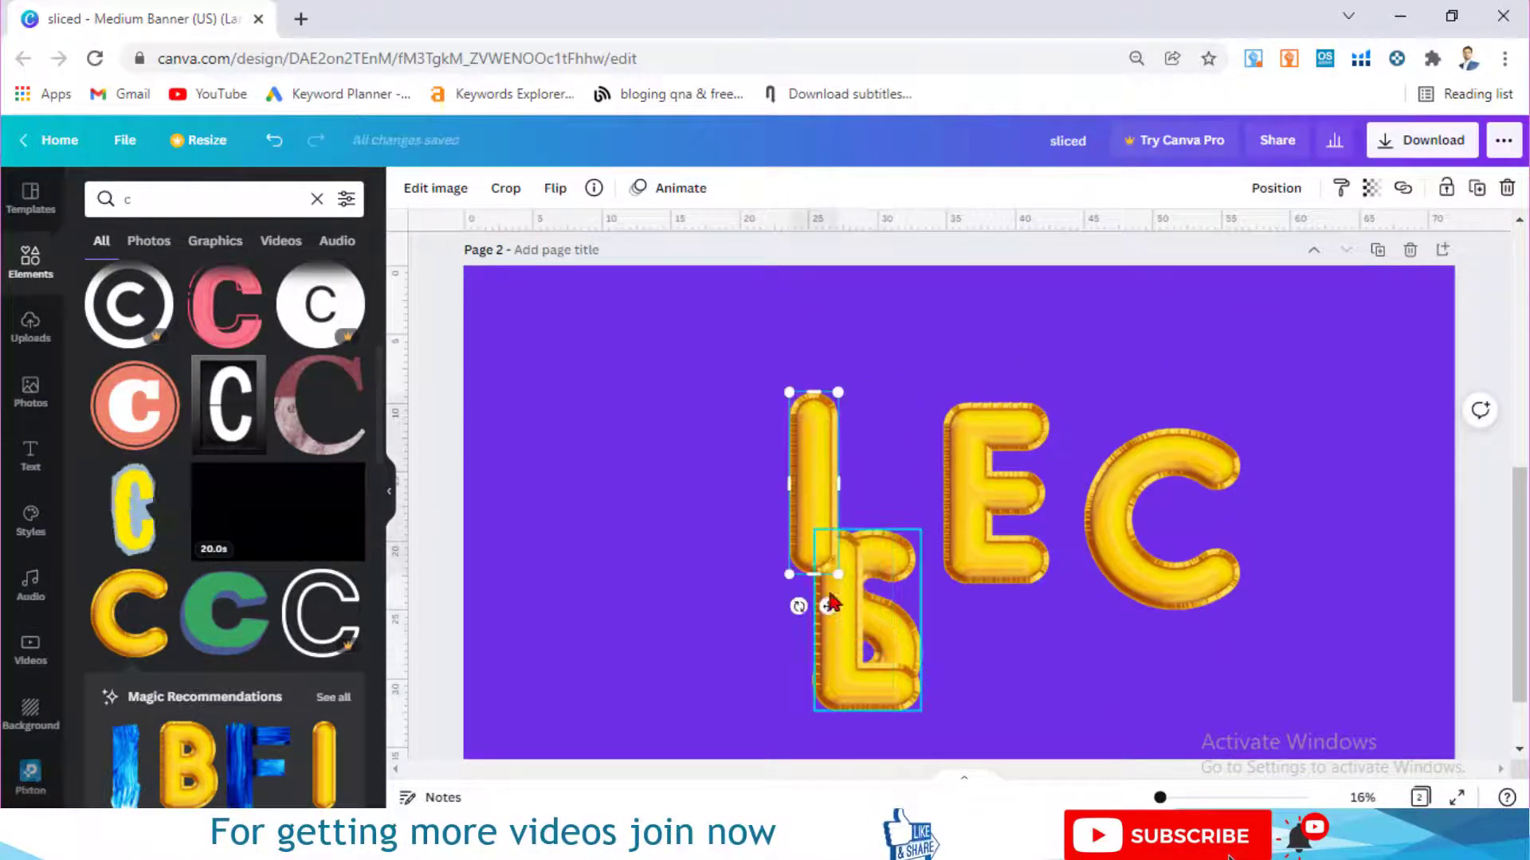
left_click_drag(830, 603, 651, 450)
left_click_drag(854, 614, 540, 451)
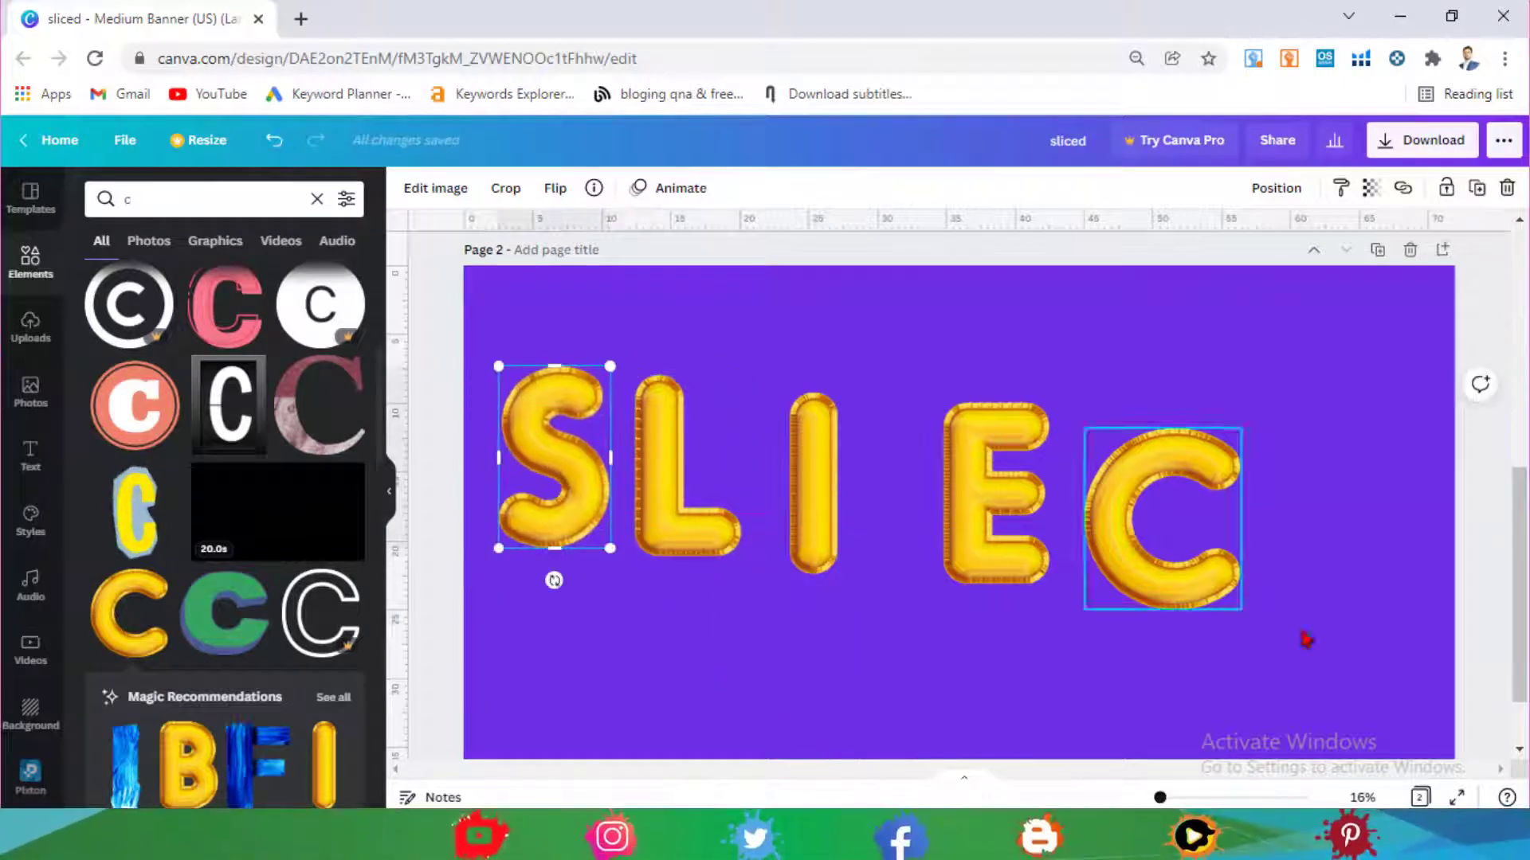
Step: Tidy up the alignment and spacing of the five letters and centre the row on the page
left_click_drag(1483, 572, 596, 504)
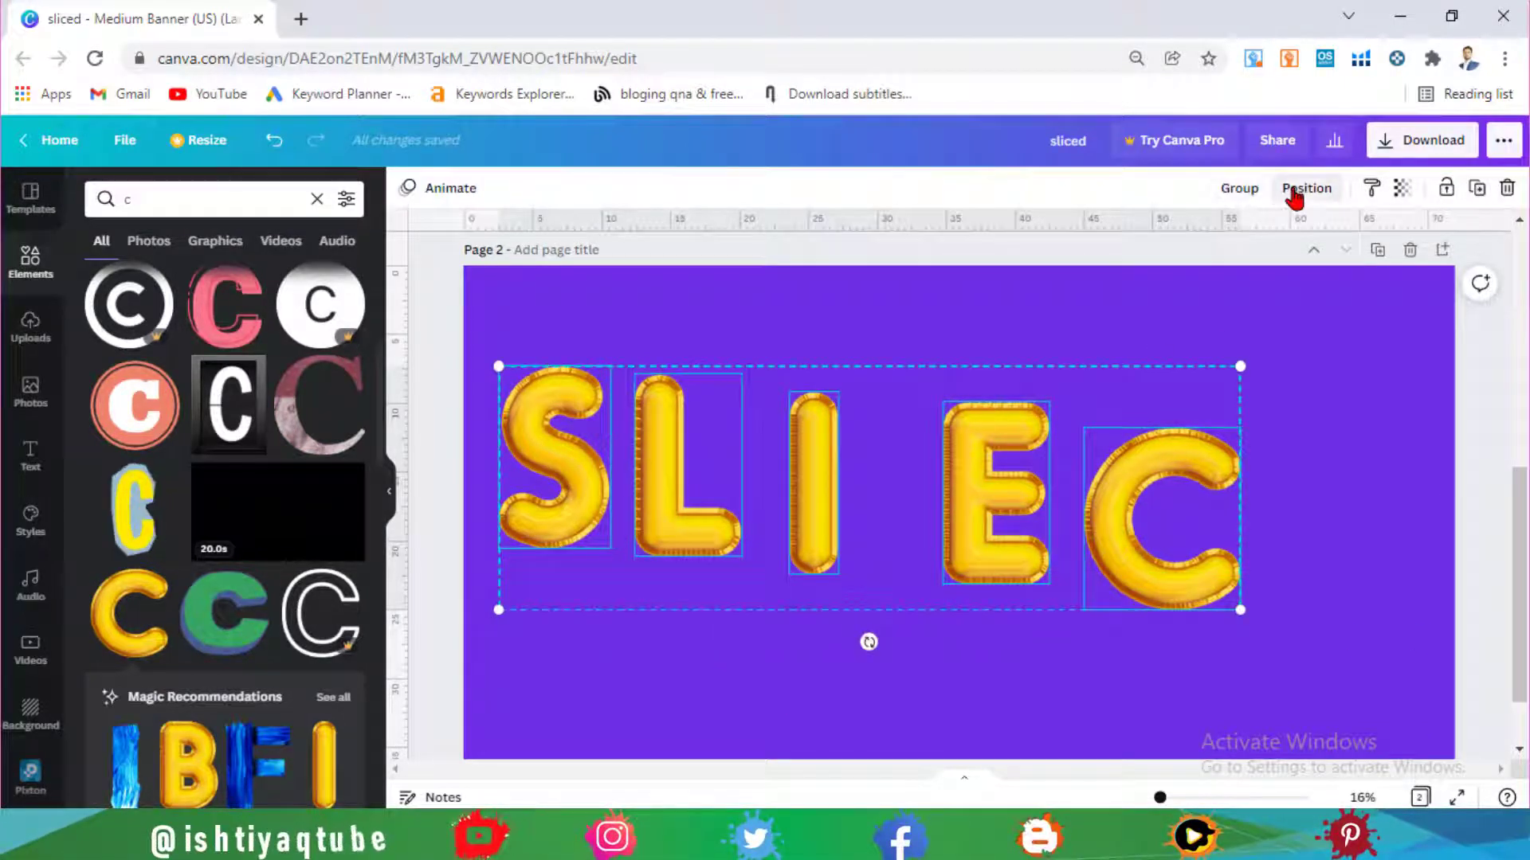
left_click(1294, 197)
left_click(1013, 541)
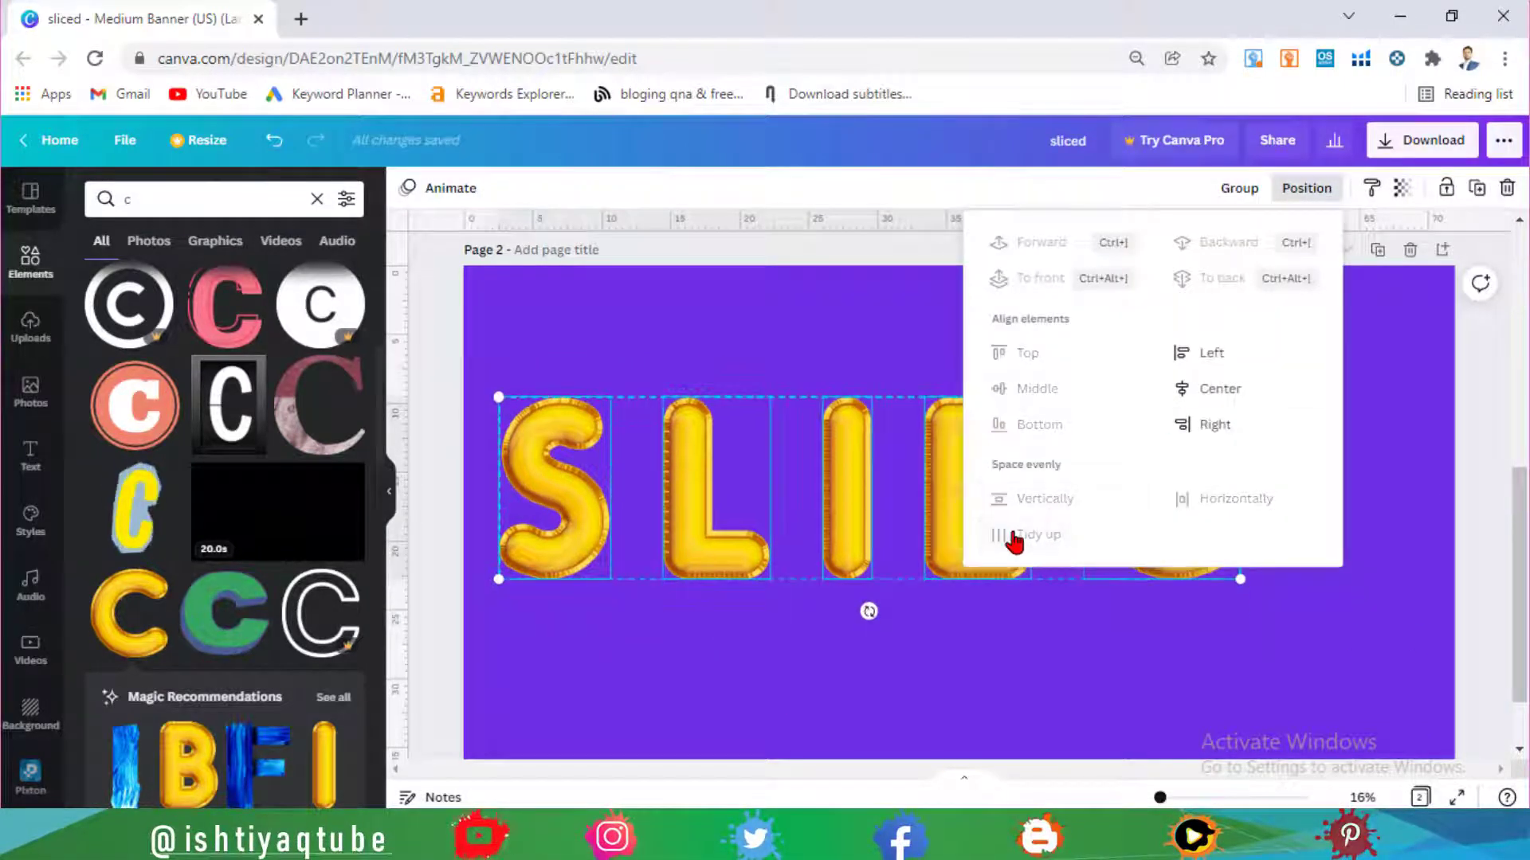
left_click(1344, 594)
left_click_drag(1161, 499, 1225, 524)
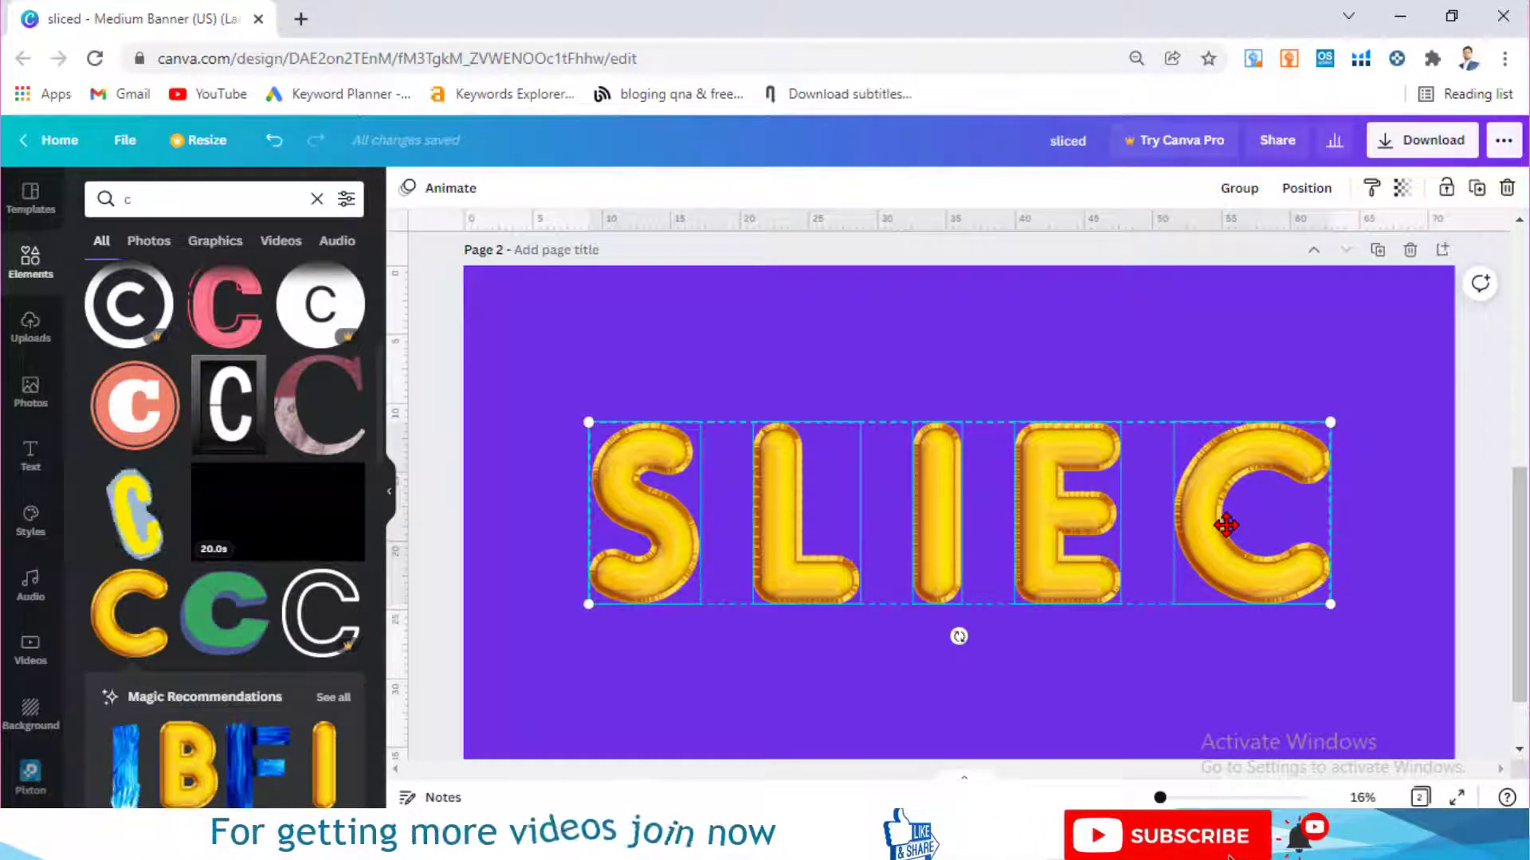
left_click_drag(799, 563, 810, 566)
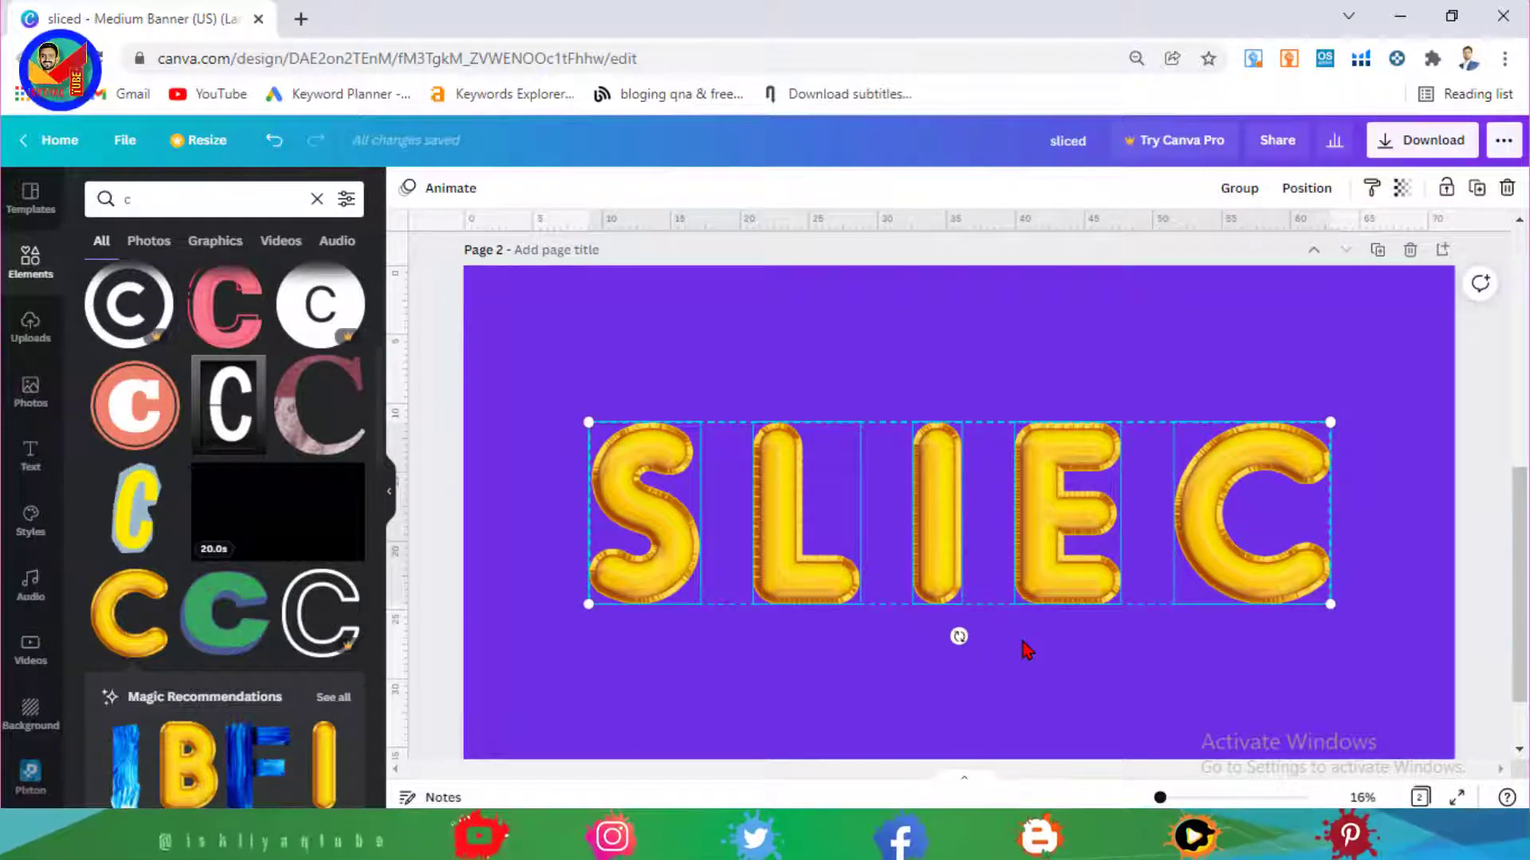
left_click(1027, 651)
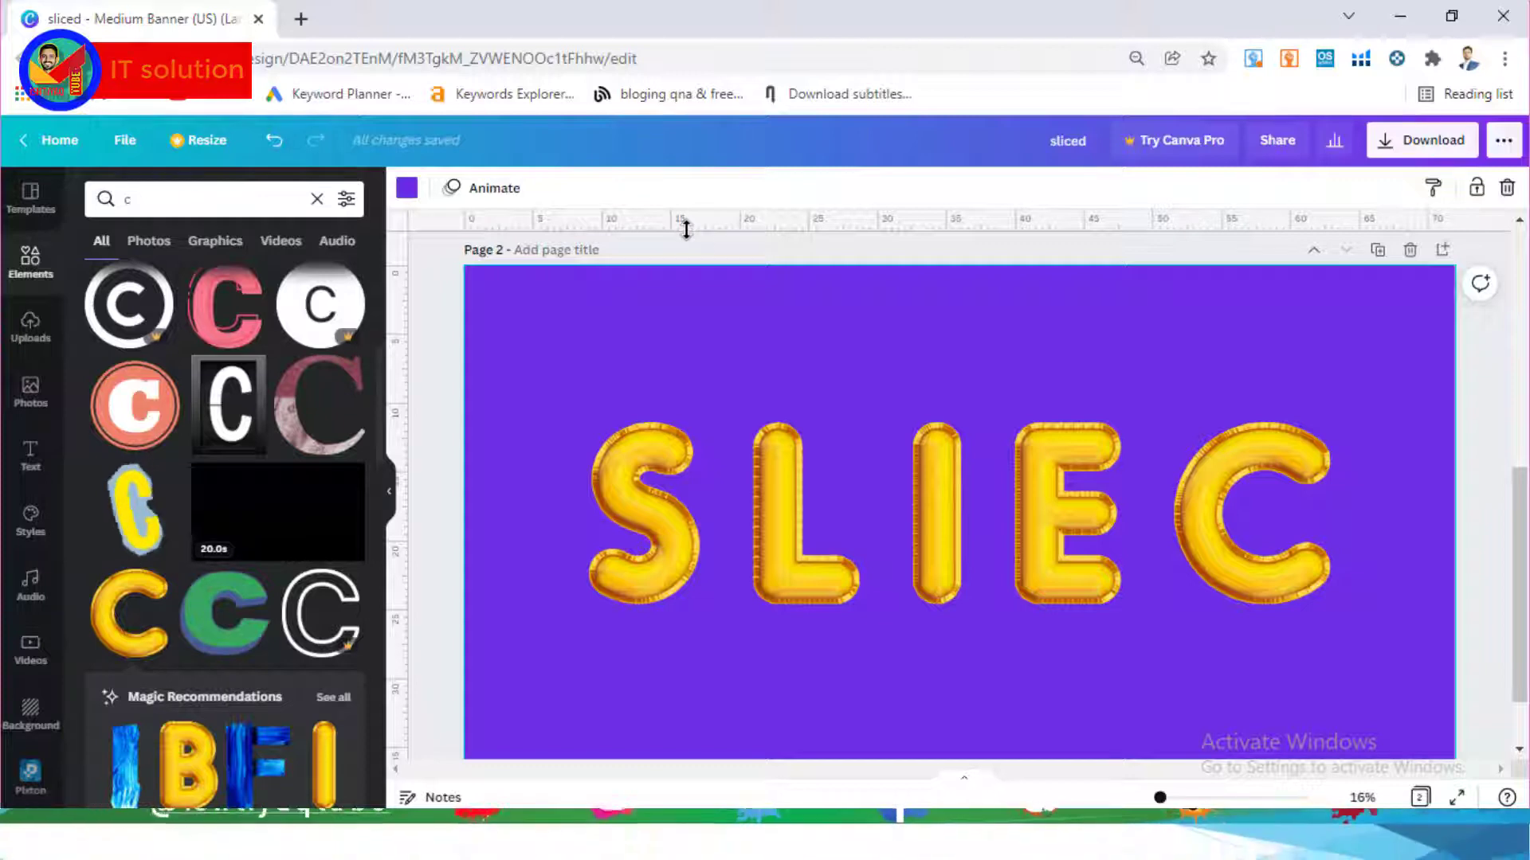
Step: Place a horizontal ruler guide at 18.000 through the letters' middle and crop the S to its lower half
left_click_drag(686, 229, 696, 509)
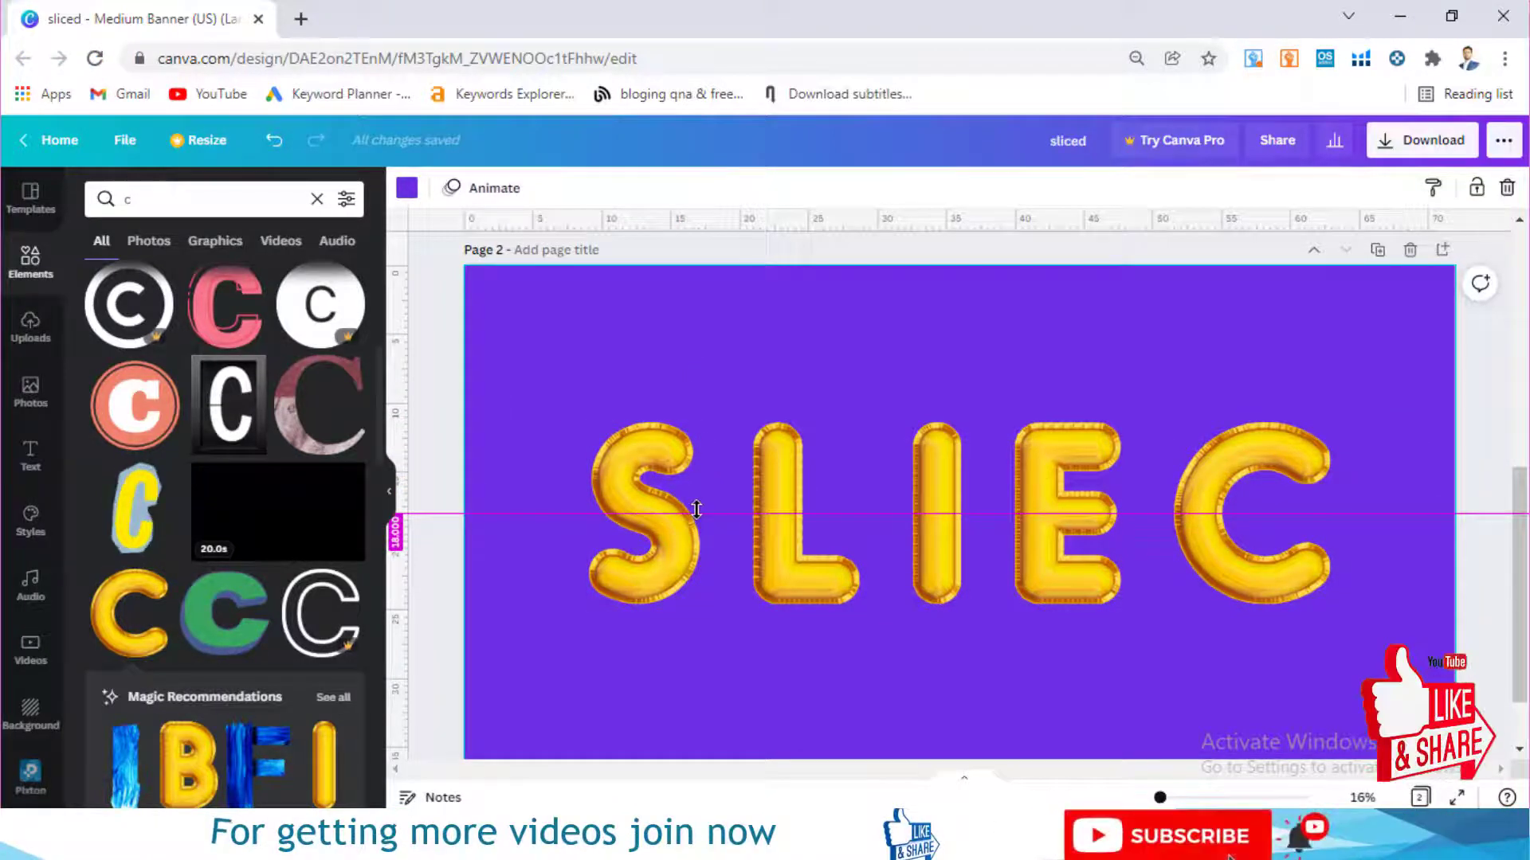
double_click(631, 477)
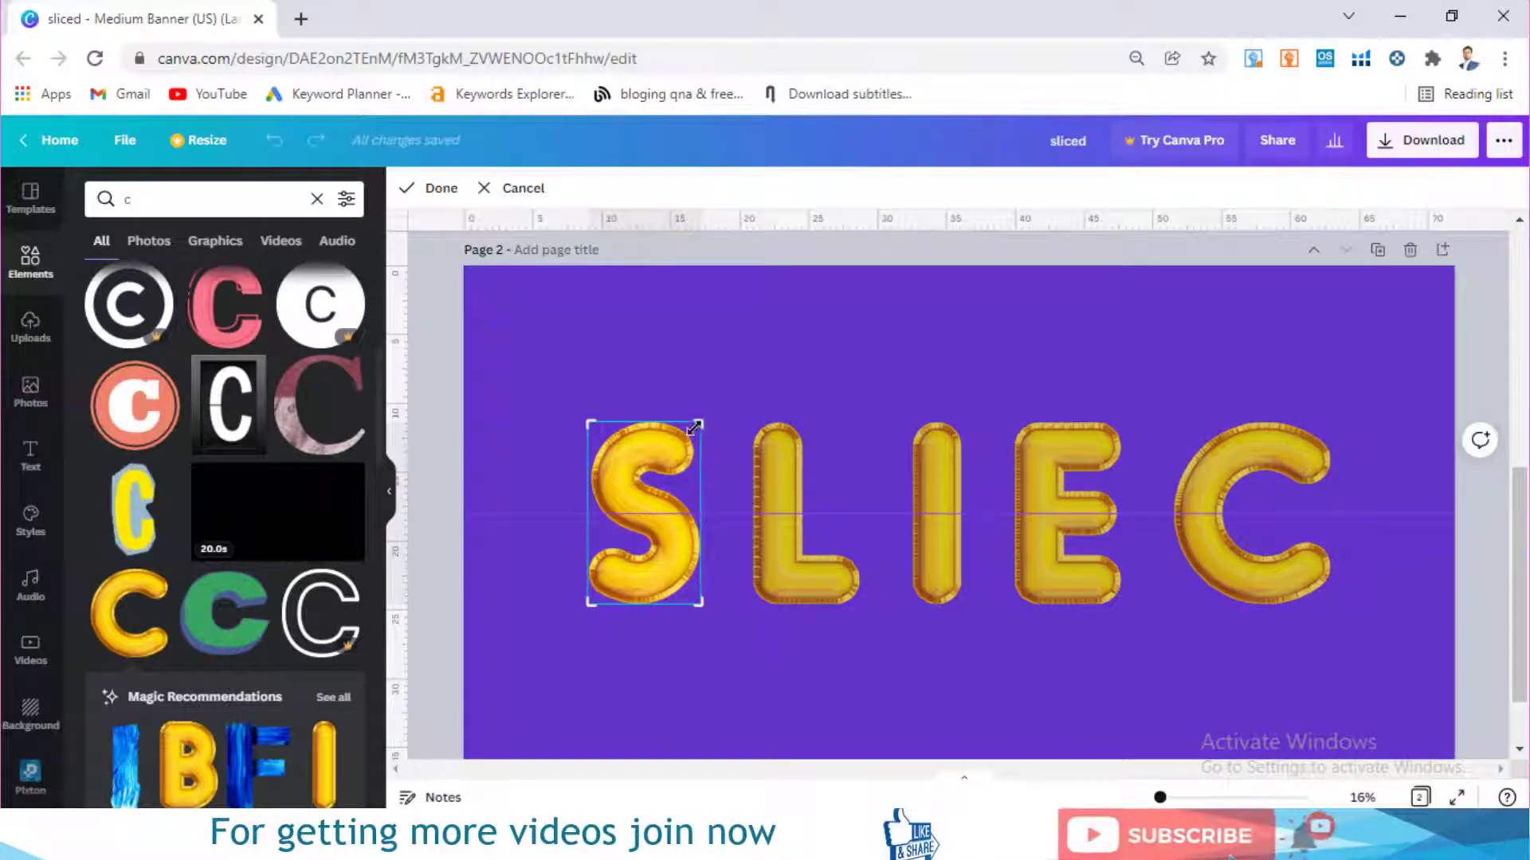
left_click_drag(704, 417, 705, 511)
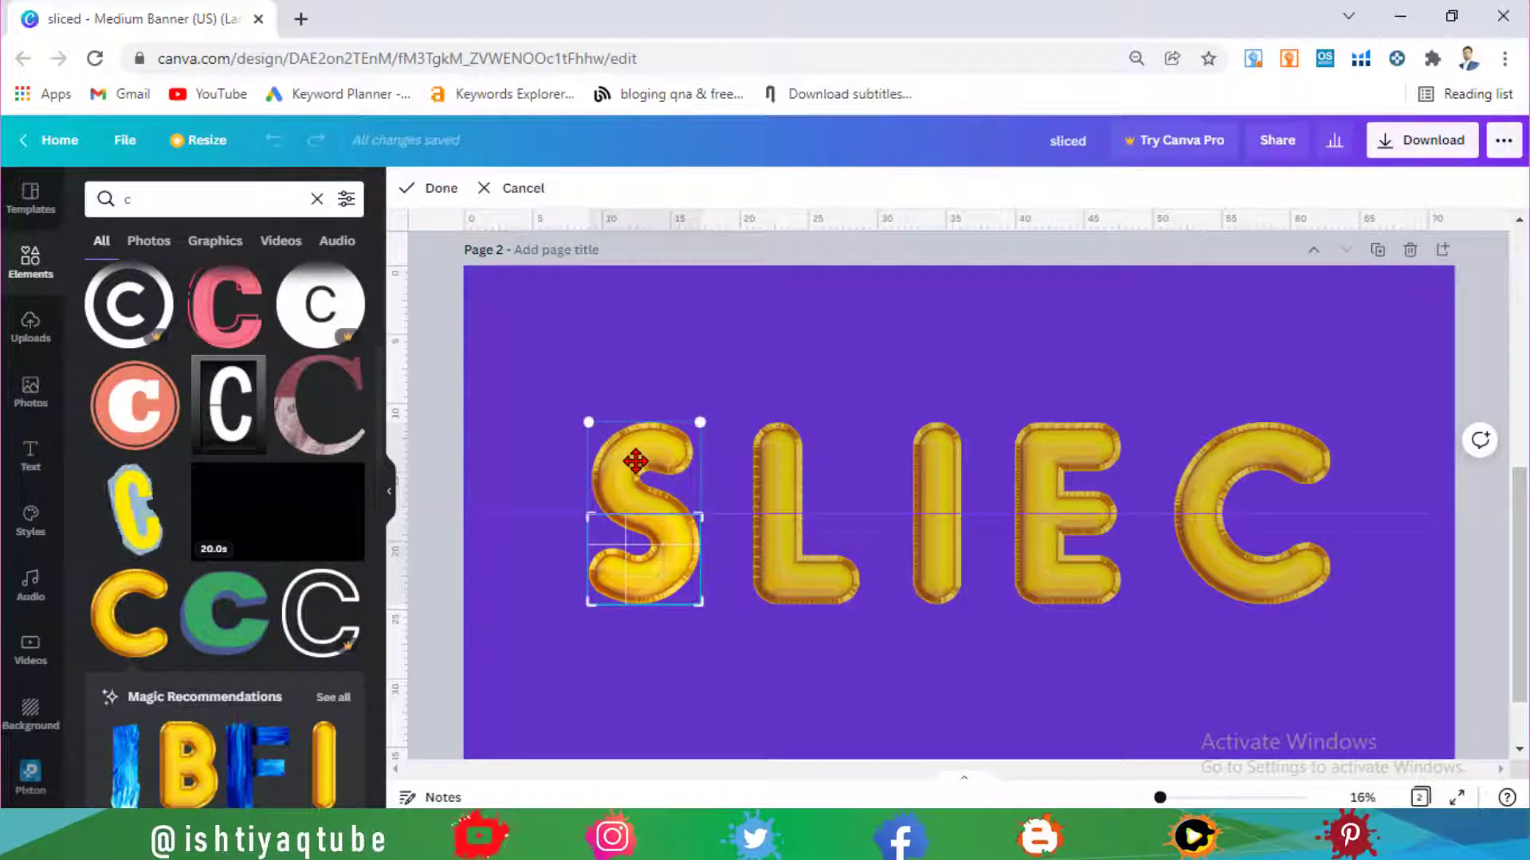
left_click(614, 455)
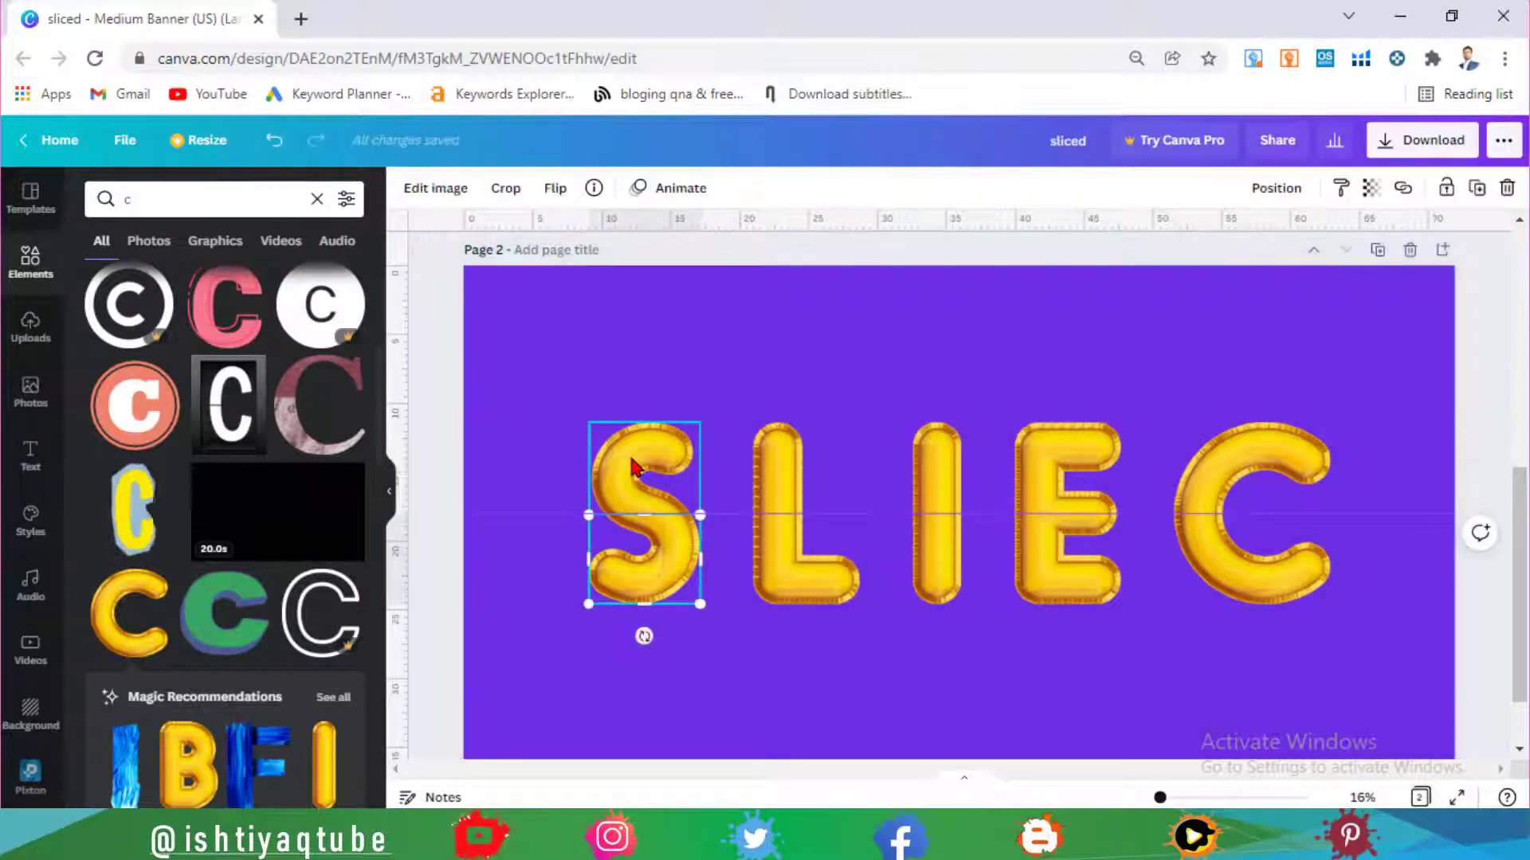
Step: Crop the other copy of the S to its upper half, ending at the guide
double_click(632, 466)
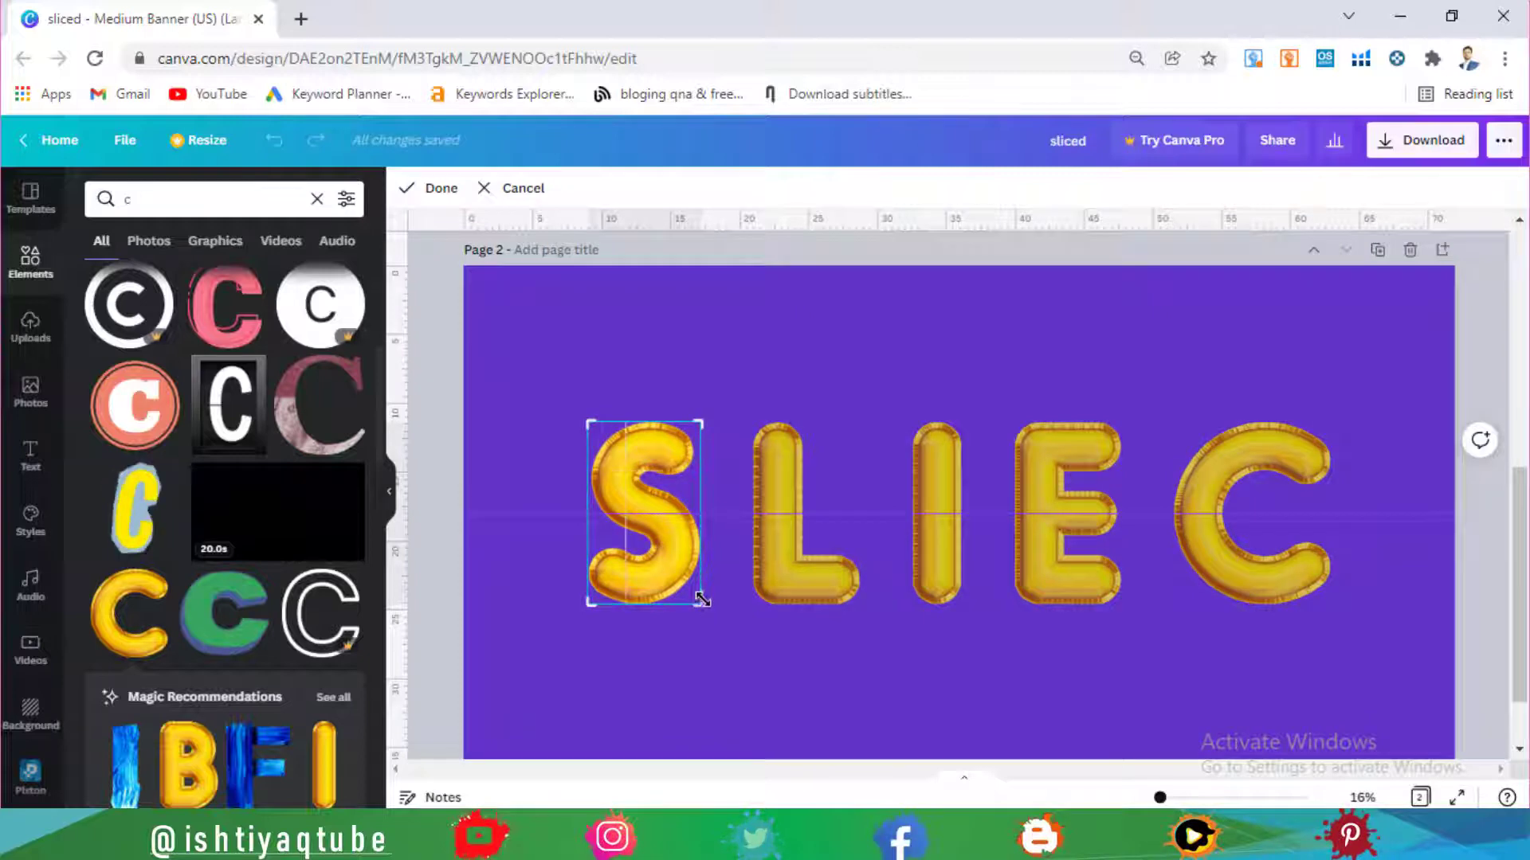
left_click_drag(711, 524, 710, 513)
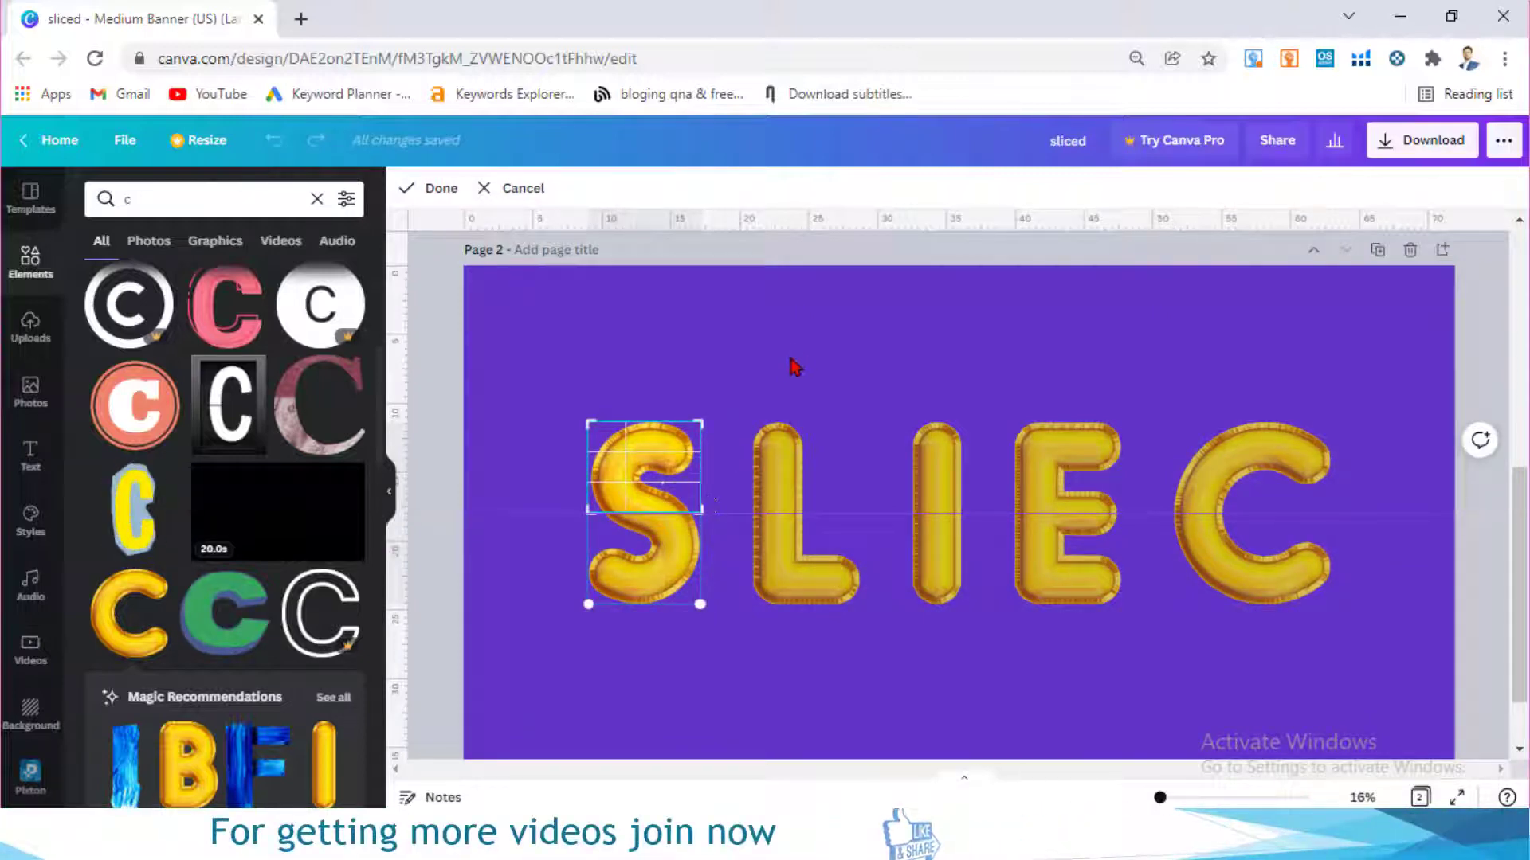
key("Return")
Step: Crop one copy of the L to its upper half and the other copy to its lower half at the guide
double_click(770, 481)
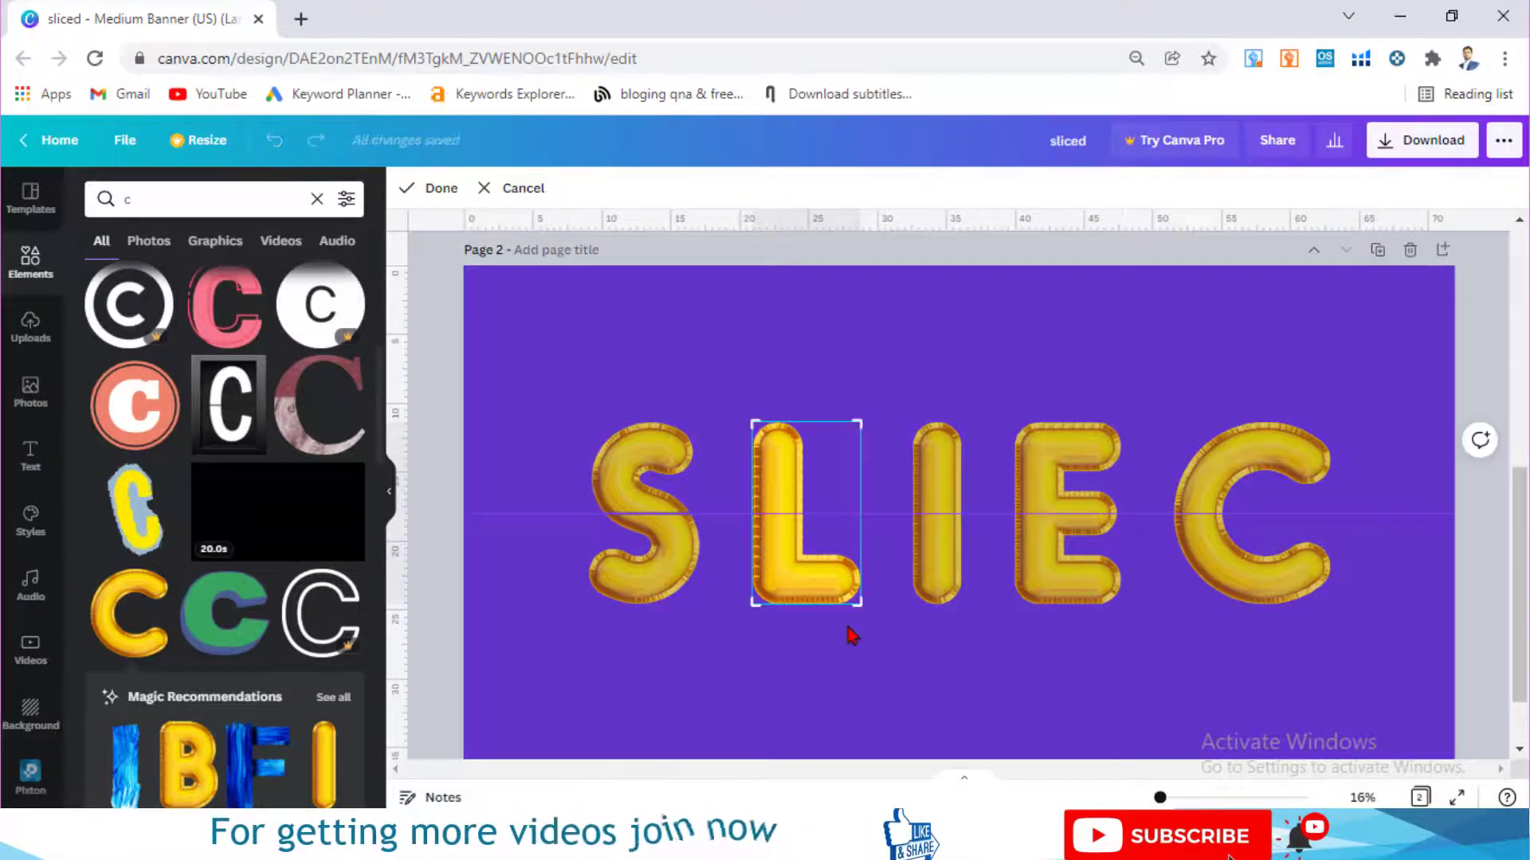
left_click_drag(860, 591, 860, 511)
key("Escape")
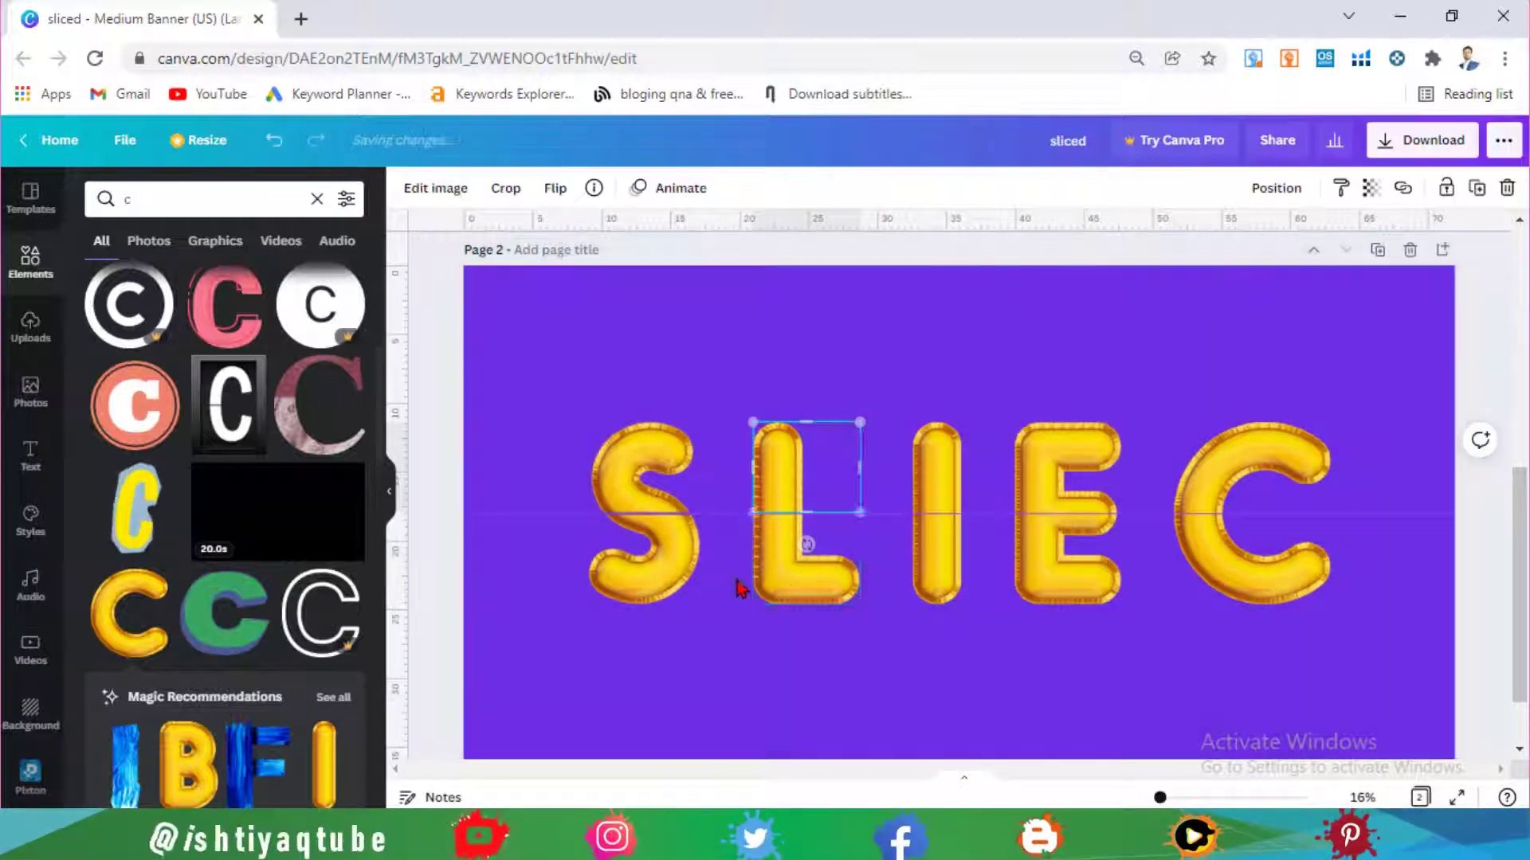
double_click(781, 582)
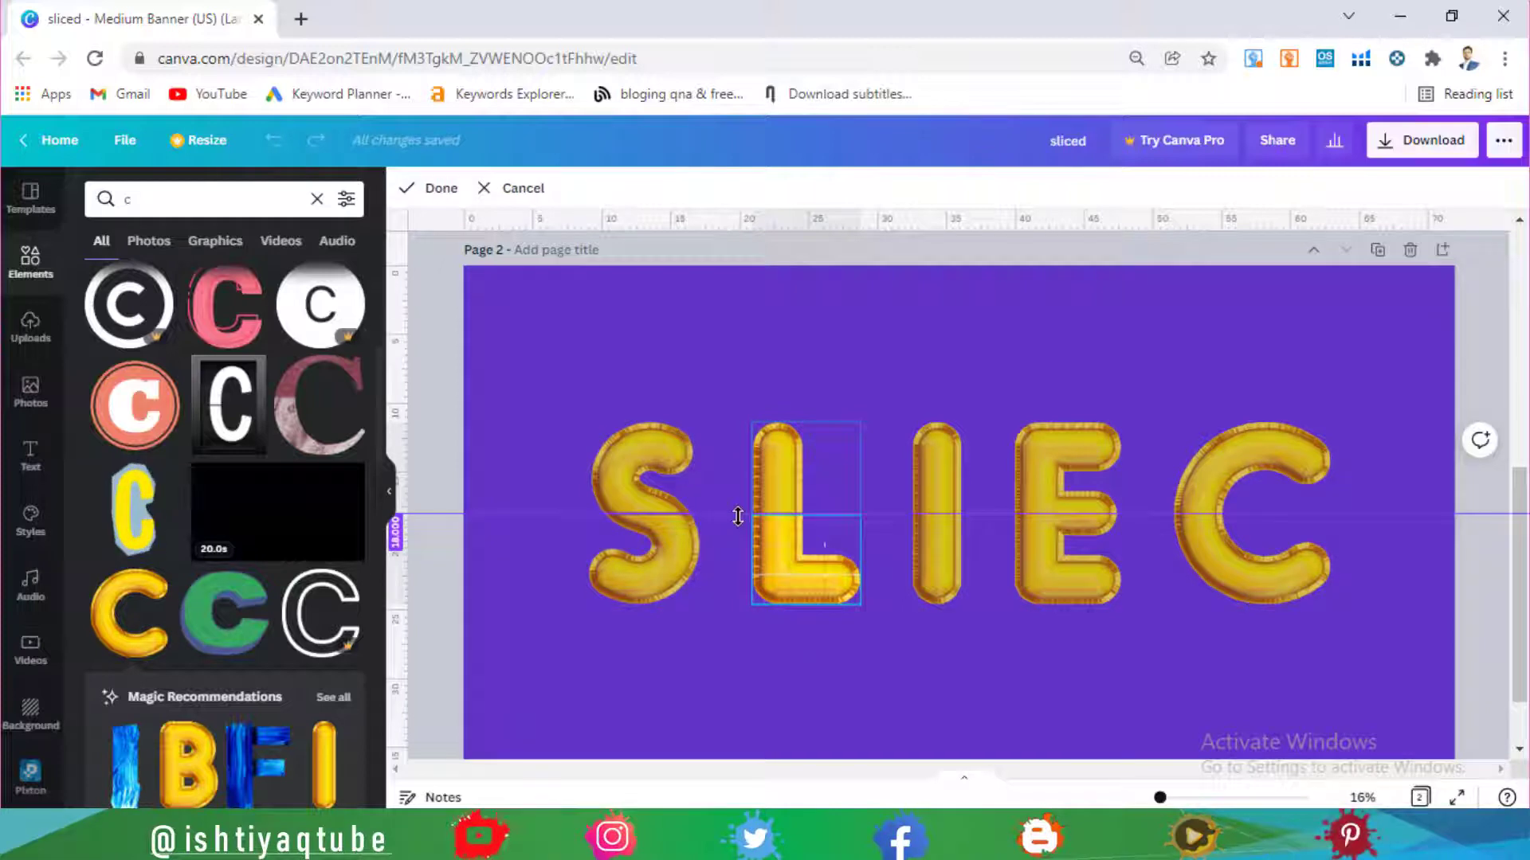
left_click(1381, 363)
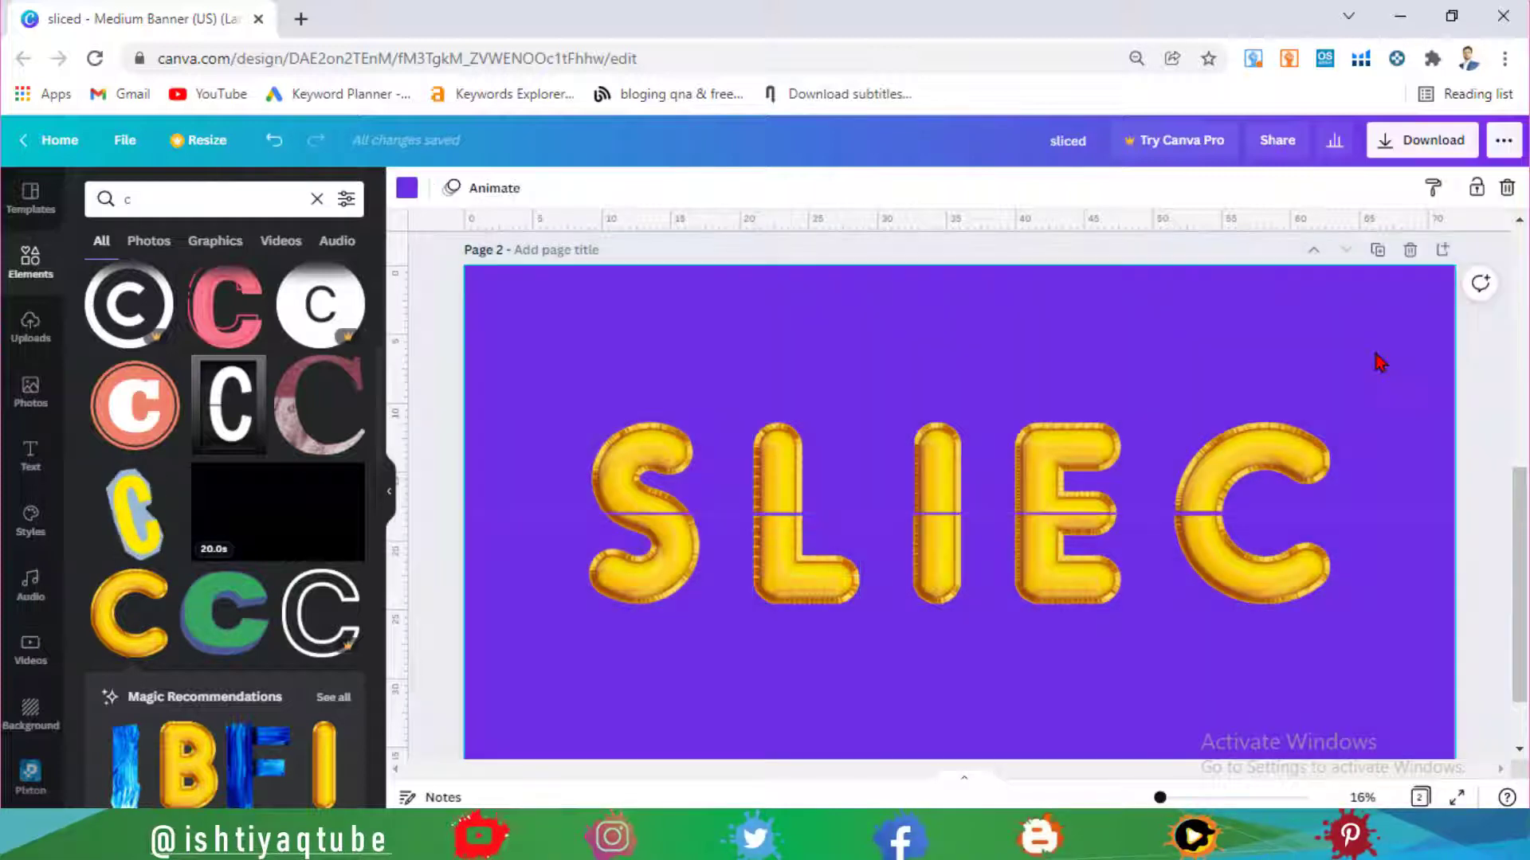
Step: Remove the horizontal ruler guide and nudge the lower halves of all five balloon letters slightly to the right
left_click_drag(1373, 513, 1354, 230)
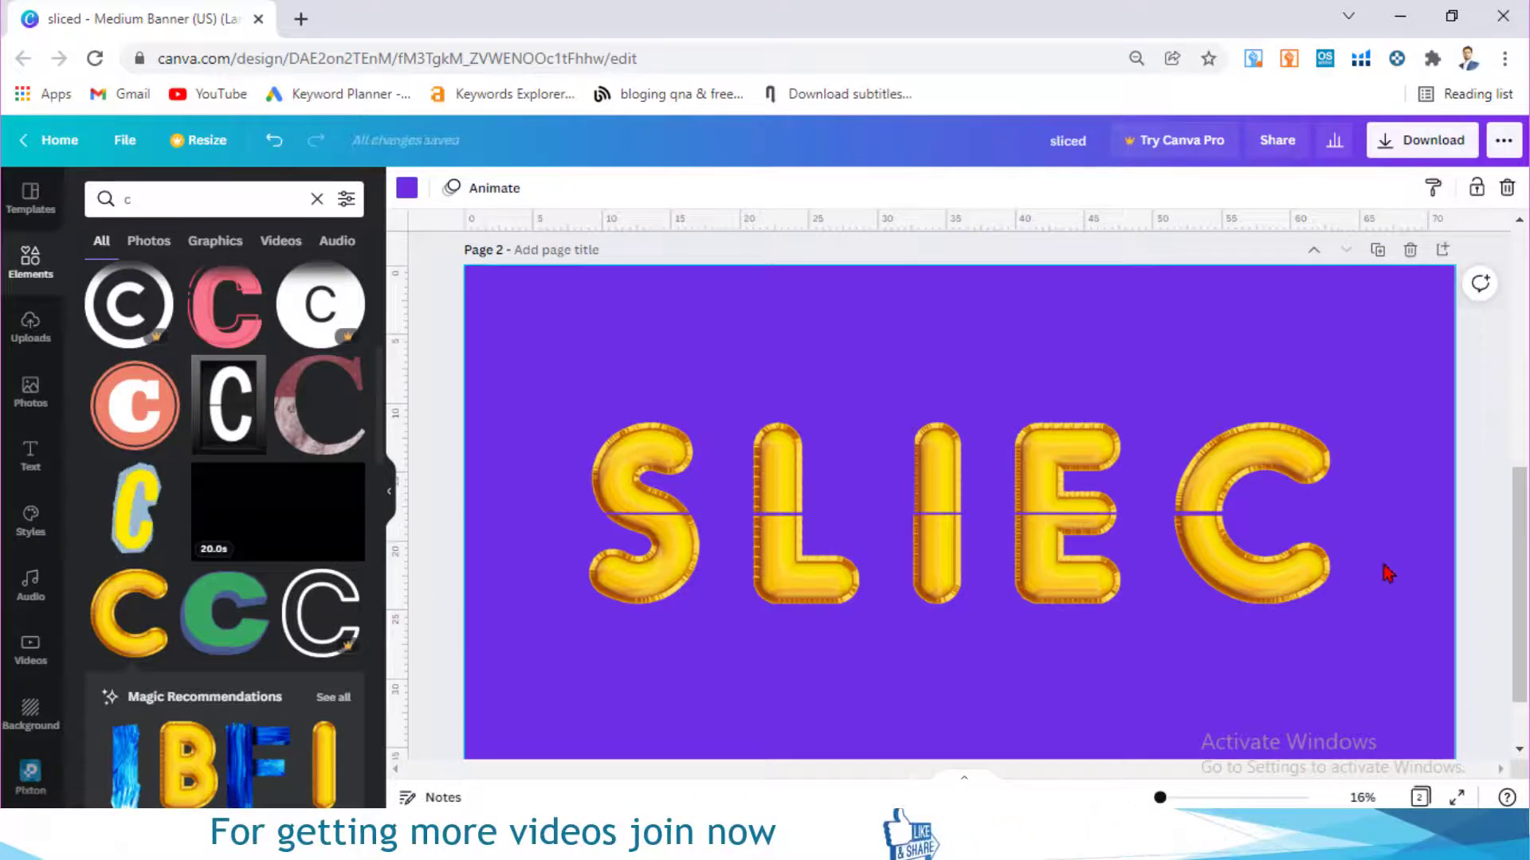
left_click_drag(1383, 565, 637, 606)
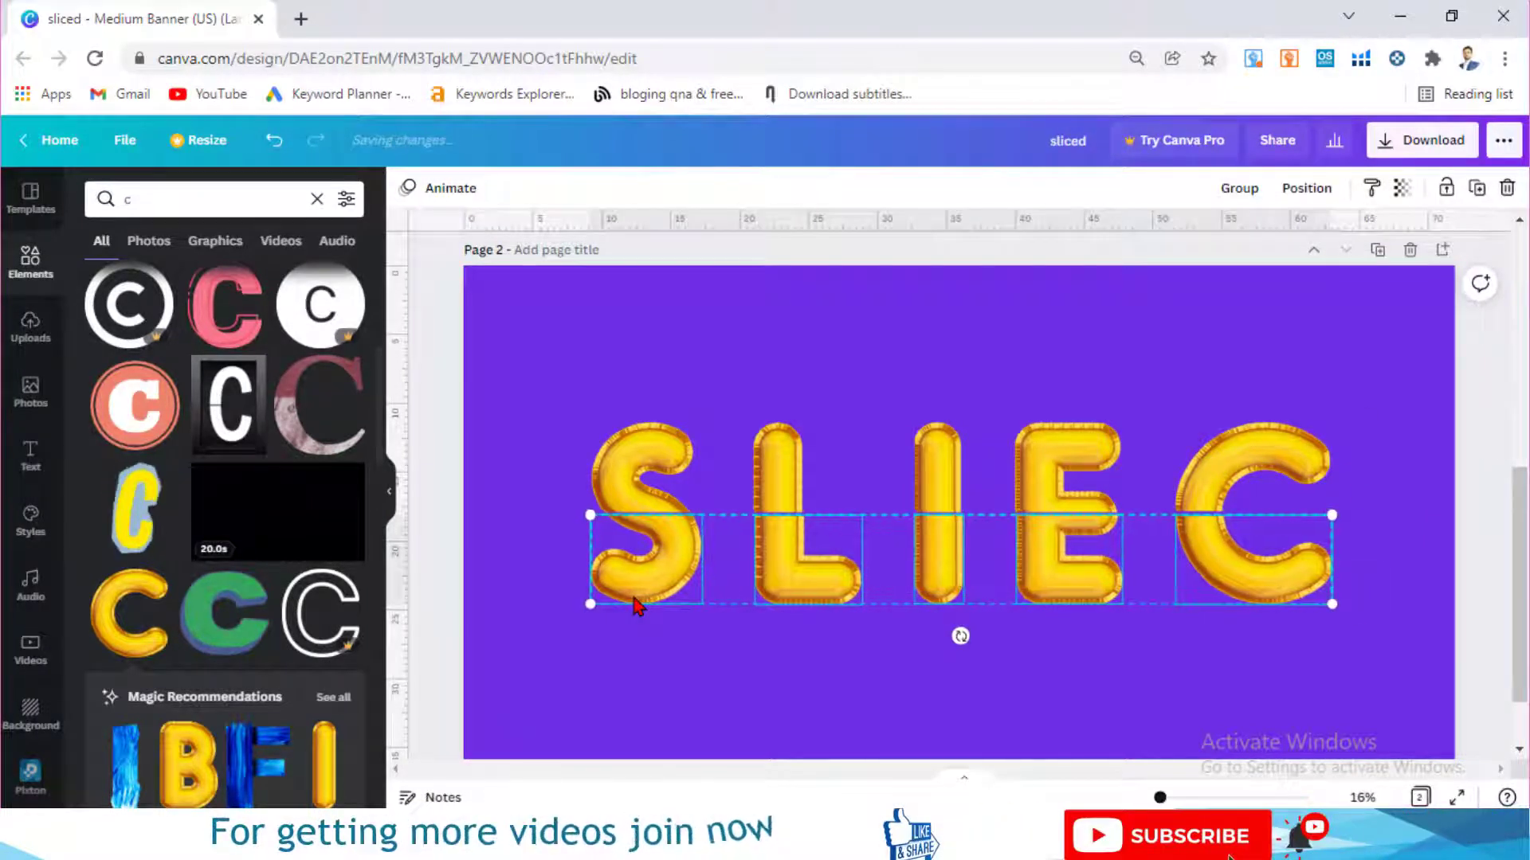
key("Right")
key("Right")
key("Right")
key("Right")
key("Right")
key("Right")
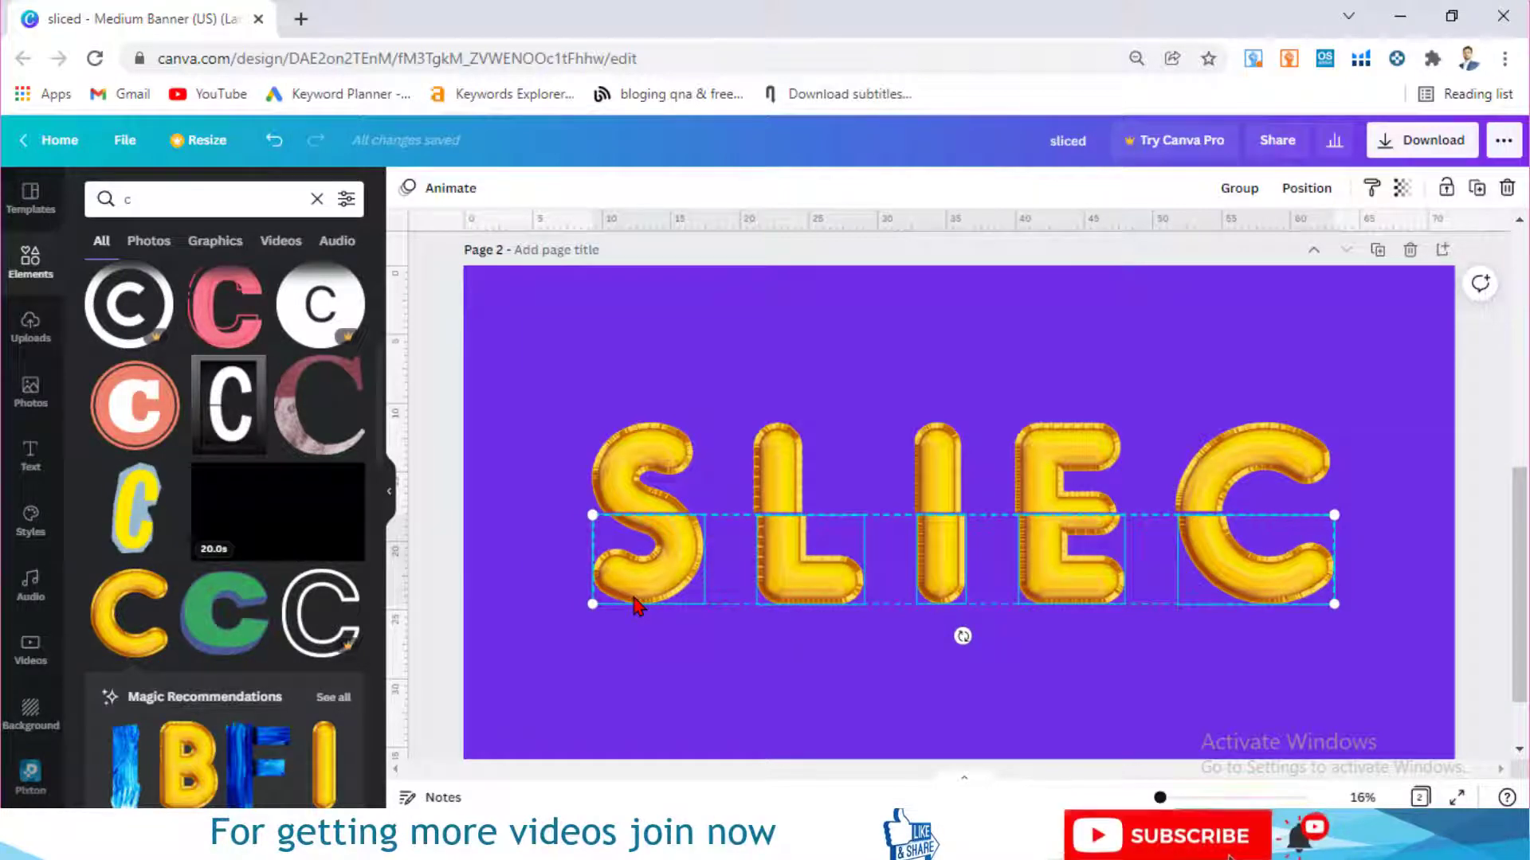
key("Right")
key("Right")
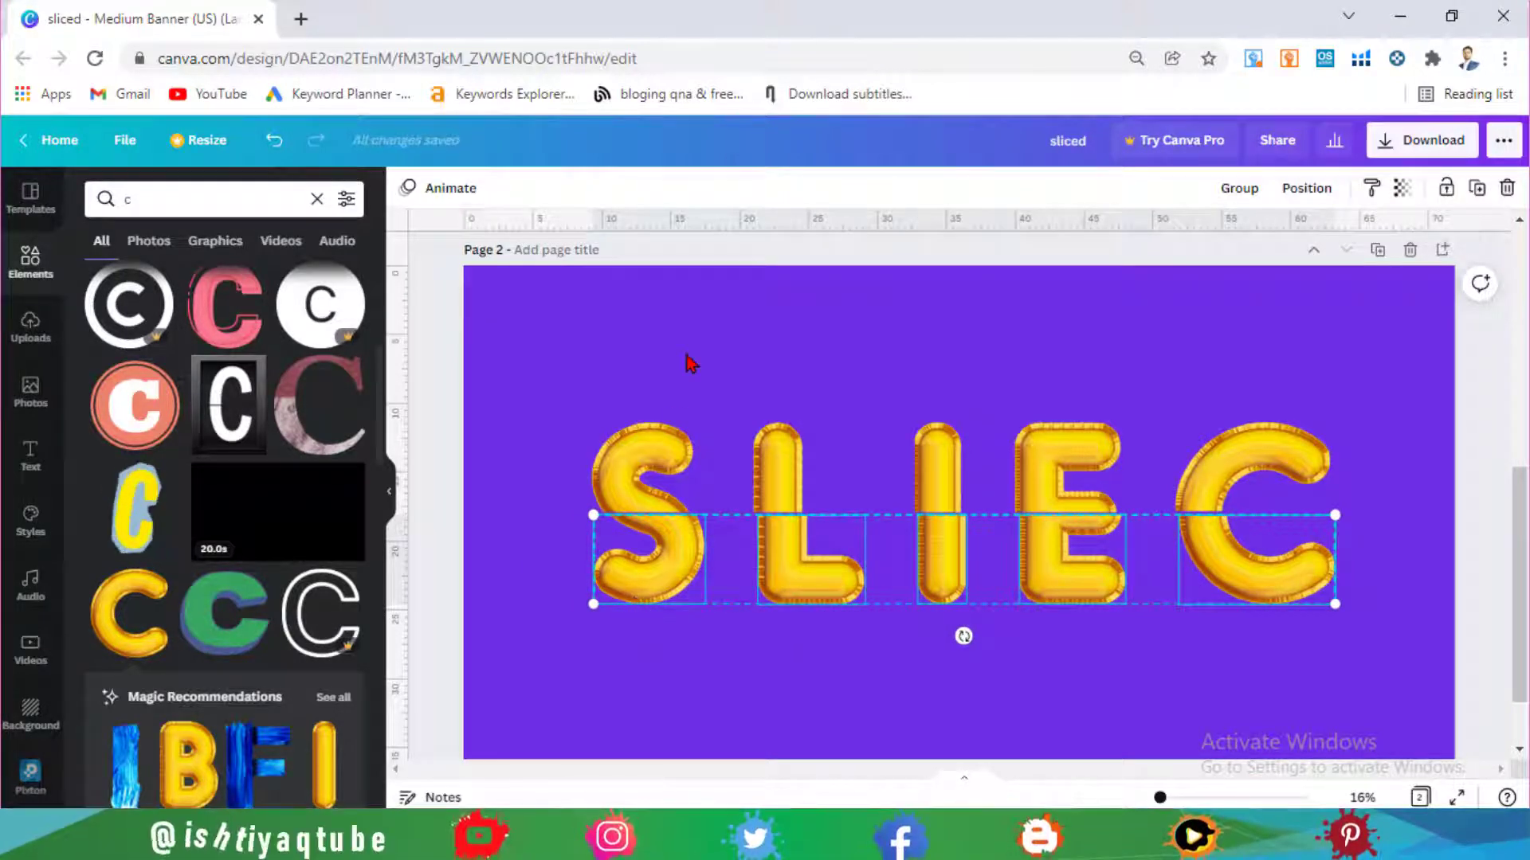
left_click(690, 363)
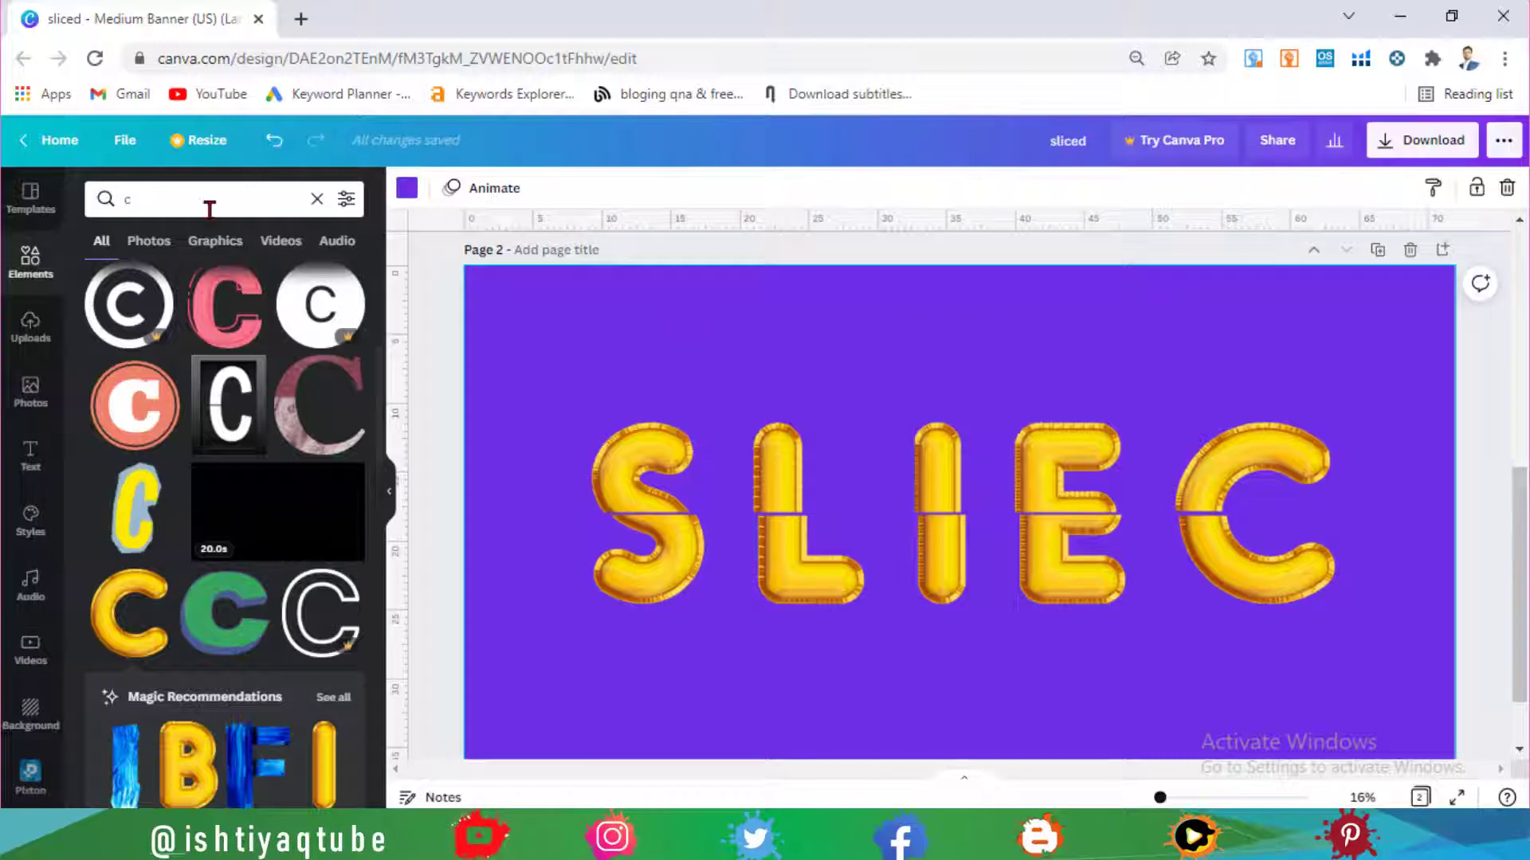
Step: Search the elements for "shadow" and add the rectangular drop shadow graphic to the page
left_click(172, 198)
key("BackSpace")
type("shadow")
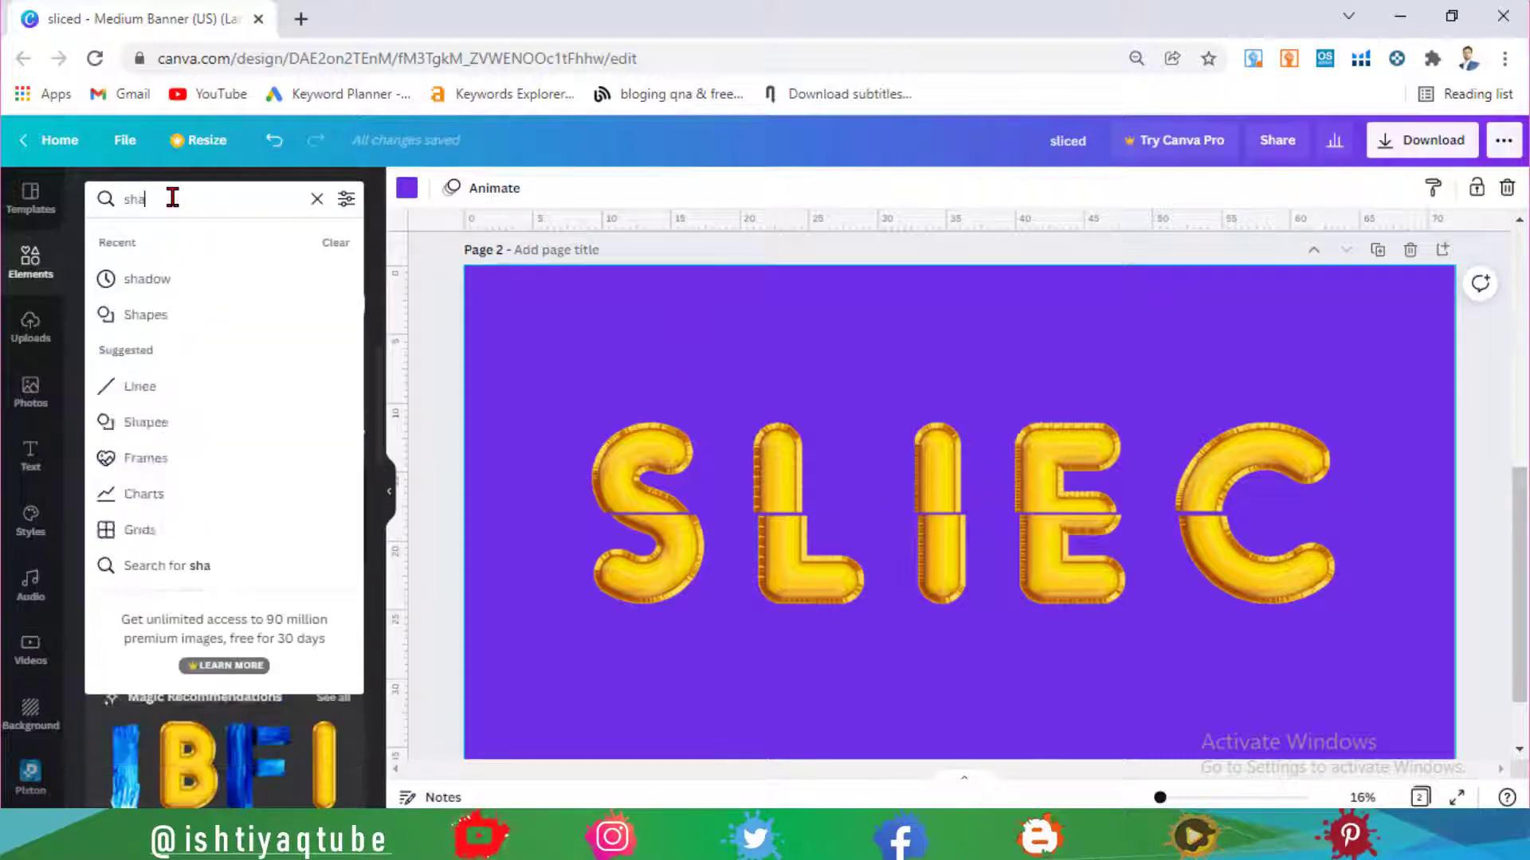
key("Return")
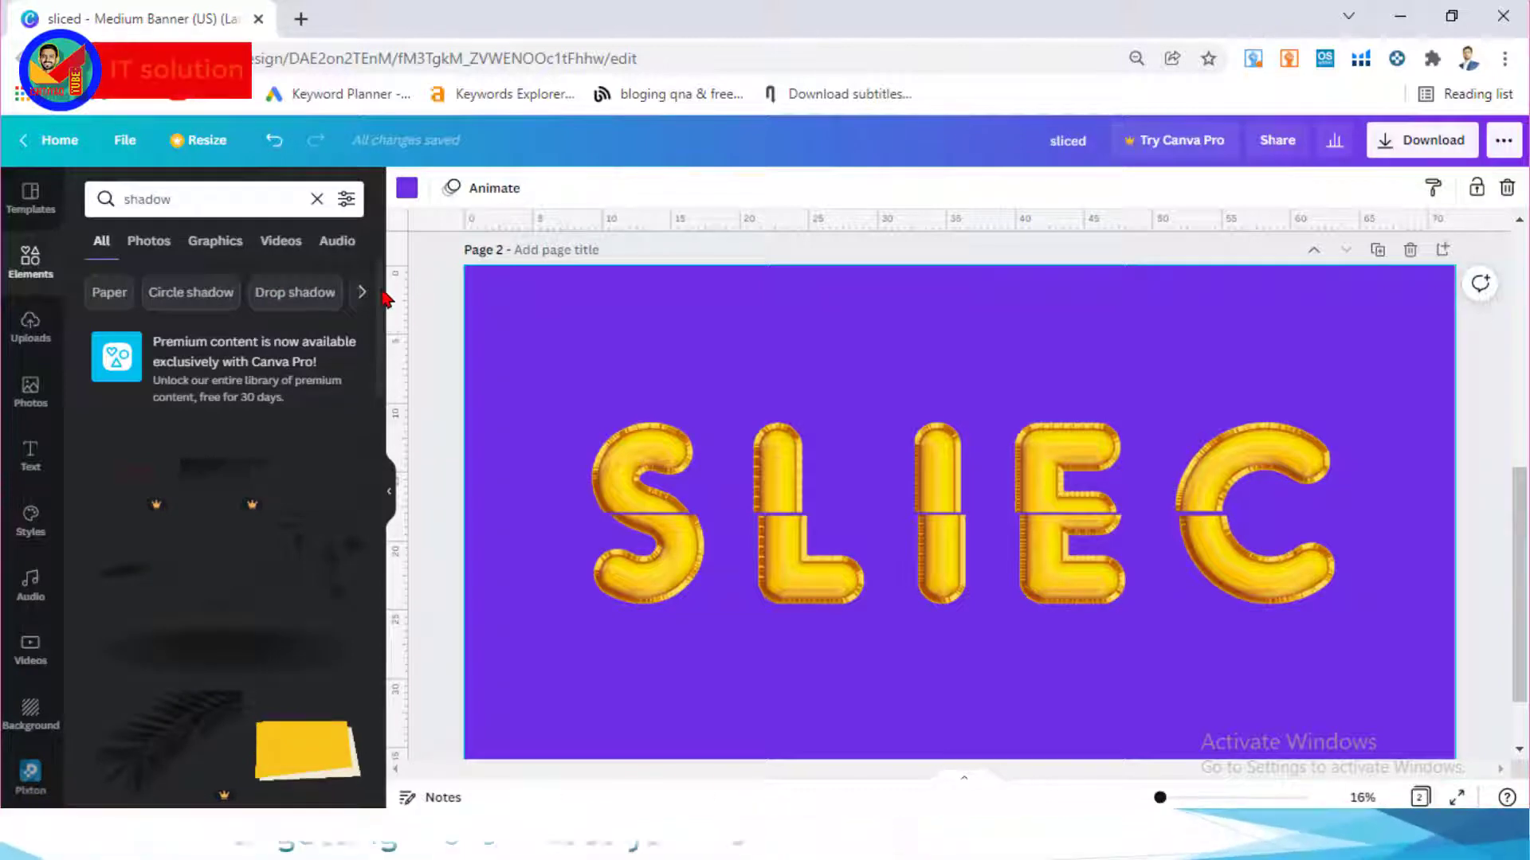
scroll(381, 335, "down", 3)
scroll(382, 351, "down", 1)
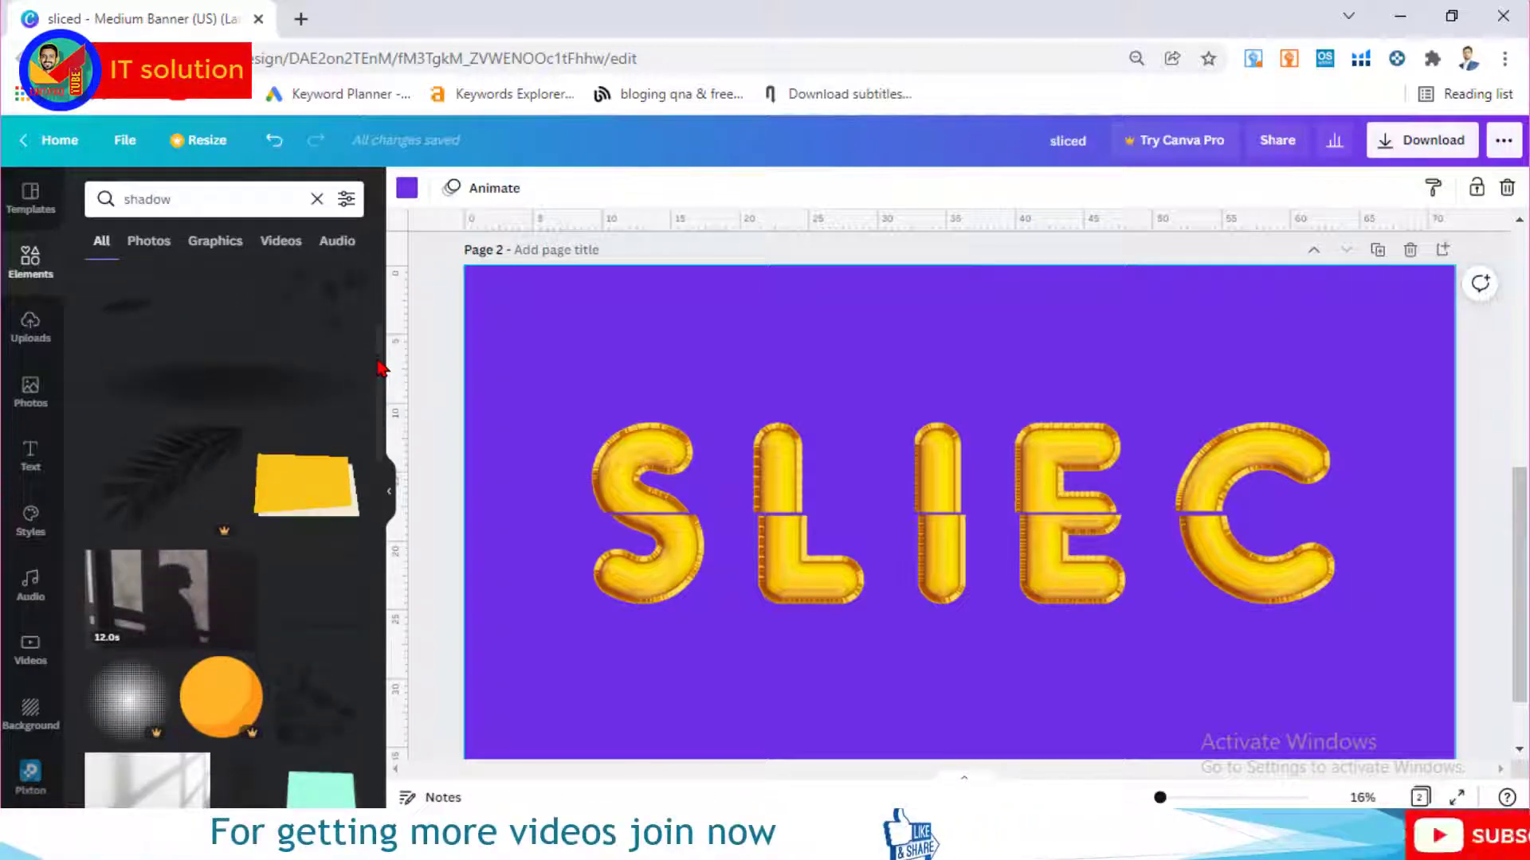
left_click(316, 618)
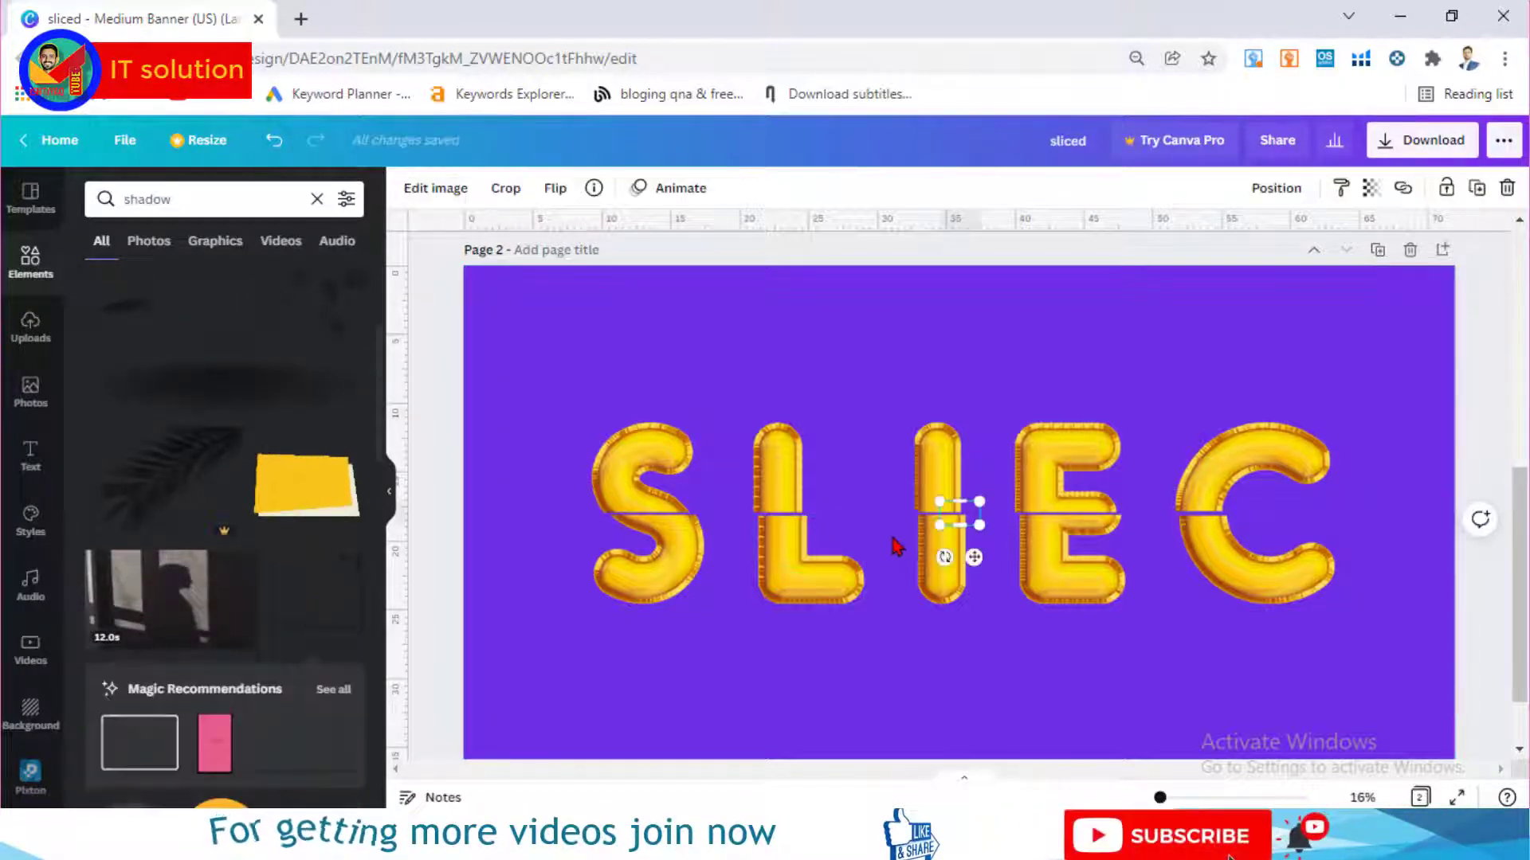
Step: Stretch the shadow across the whole word, crop it to a thin strip along the cut line, and send it to the back
left_click_drag(938, 528, 533, 754)
left_click_drag(979, 501, 1463, 368)
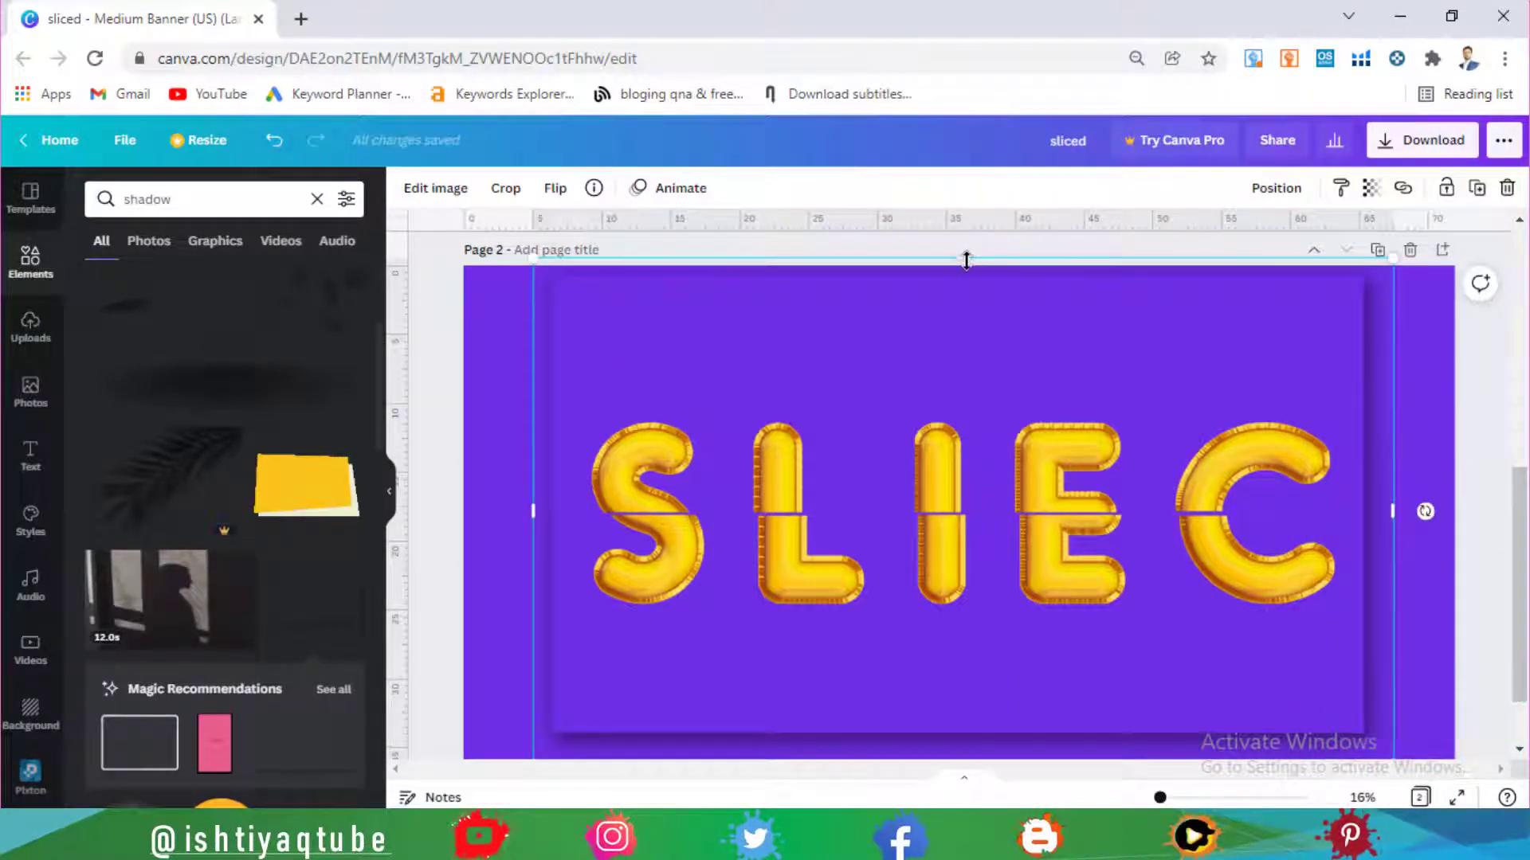
left_click_drag(965, 267, 1002, 515)
left_click(1276, 188)
left_click(1192, 280)
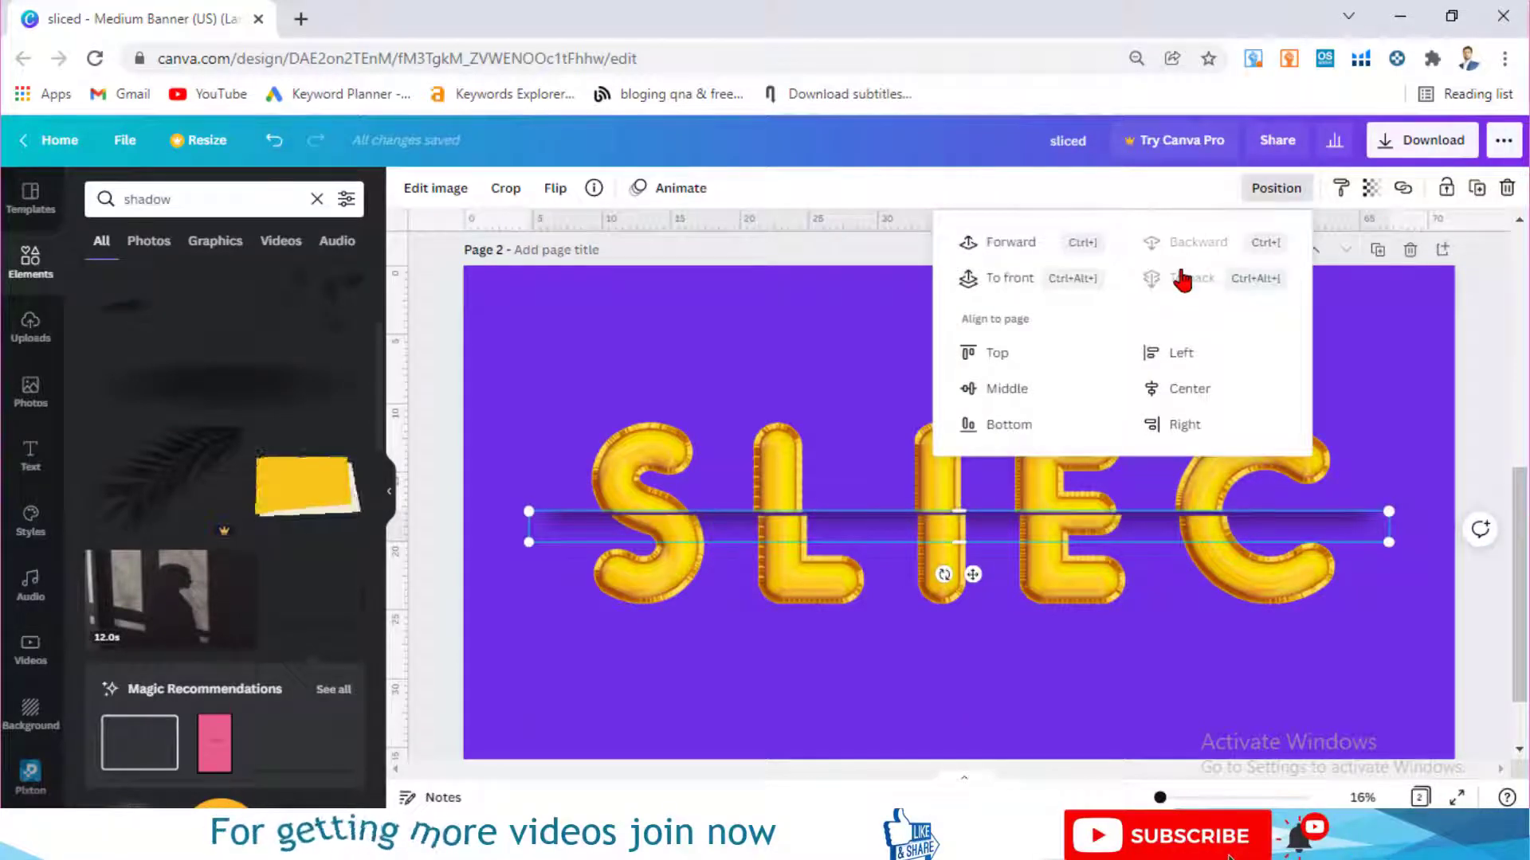
left_click(1459, 390)
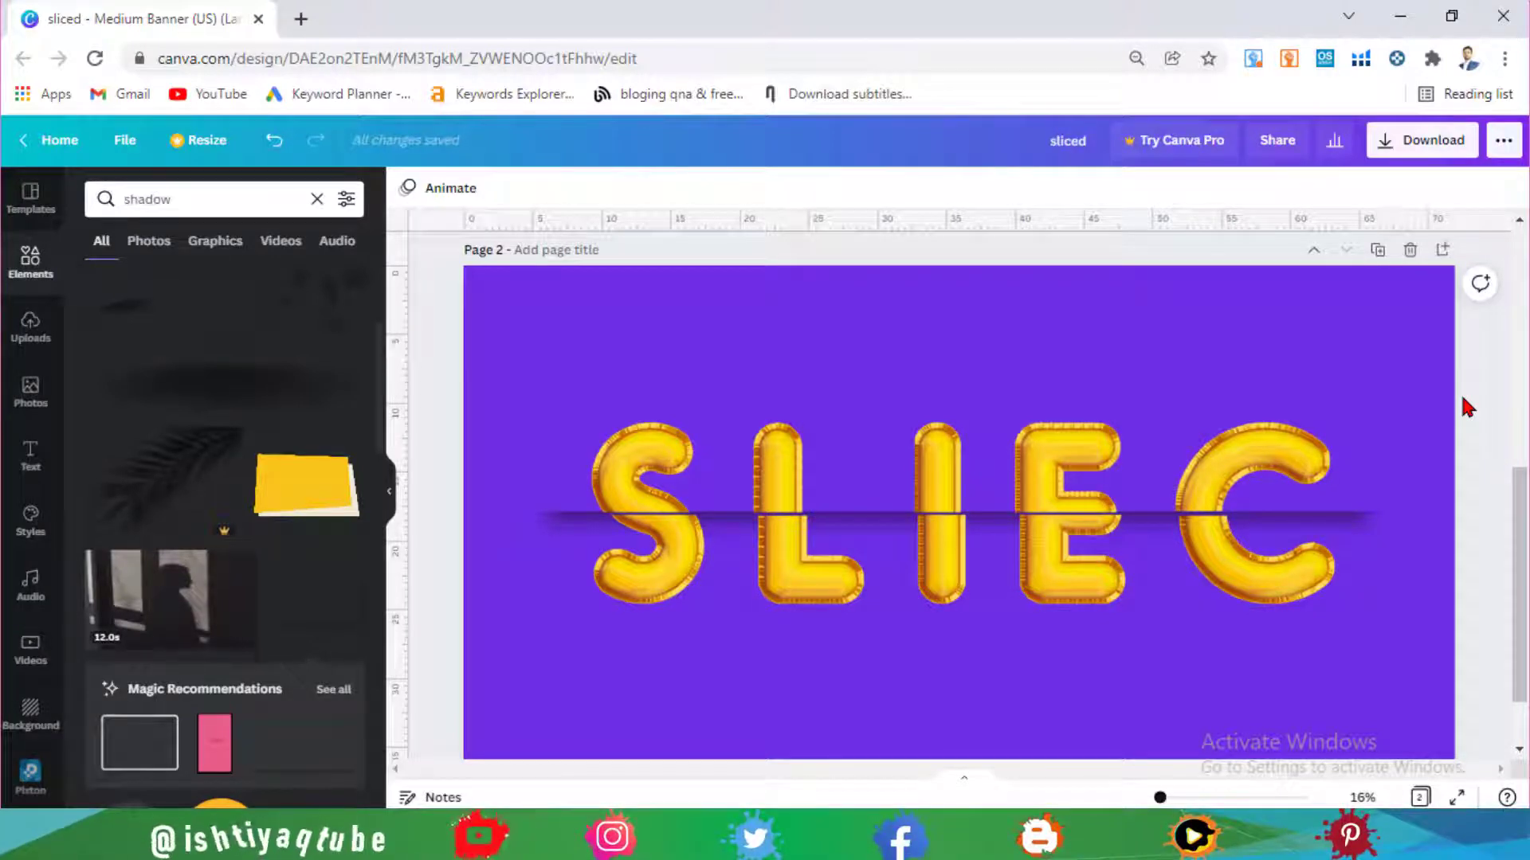
Step: Group all letter halves with the shadow strip, and slightly shrink and tilt the group counter-clockwise
left_click_drag(1480, 420, 610, 645)
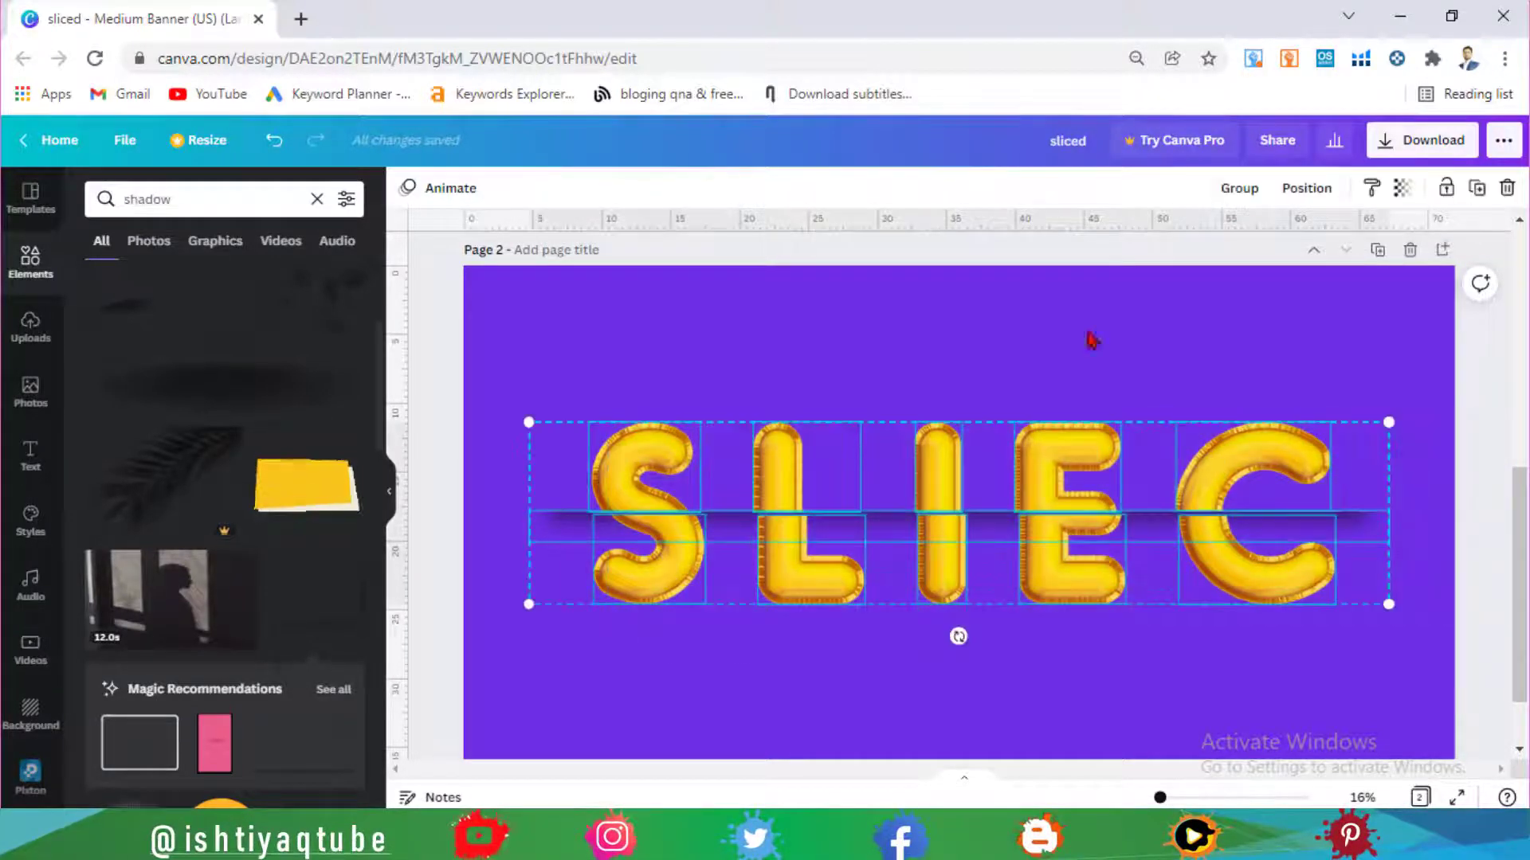
left_click(1239, 190)
left_click_drag(1392, 424, 1354, 431)
left_click_drag(940, 639, 948, 644)
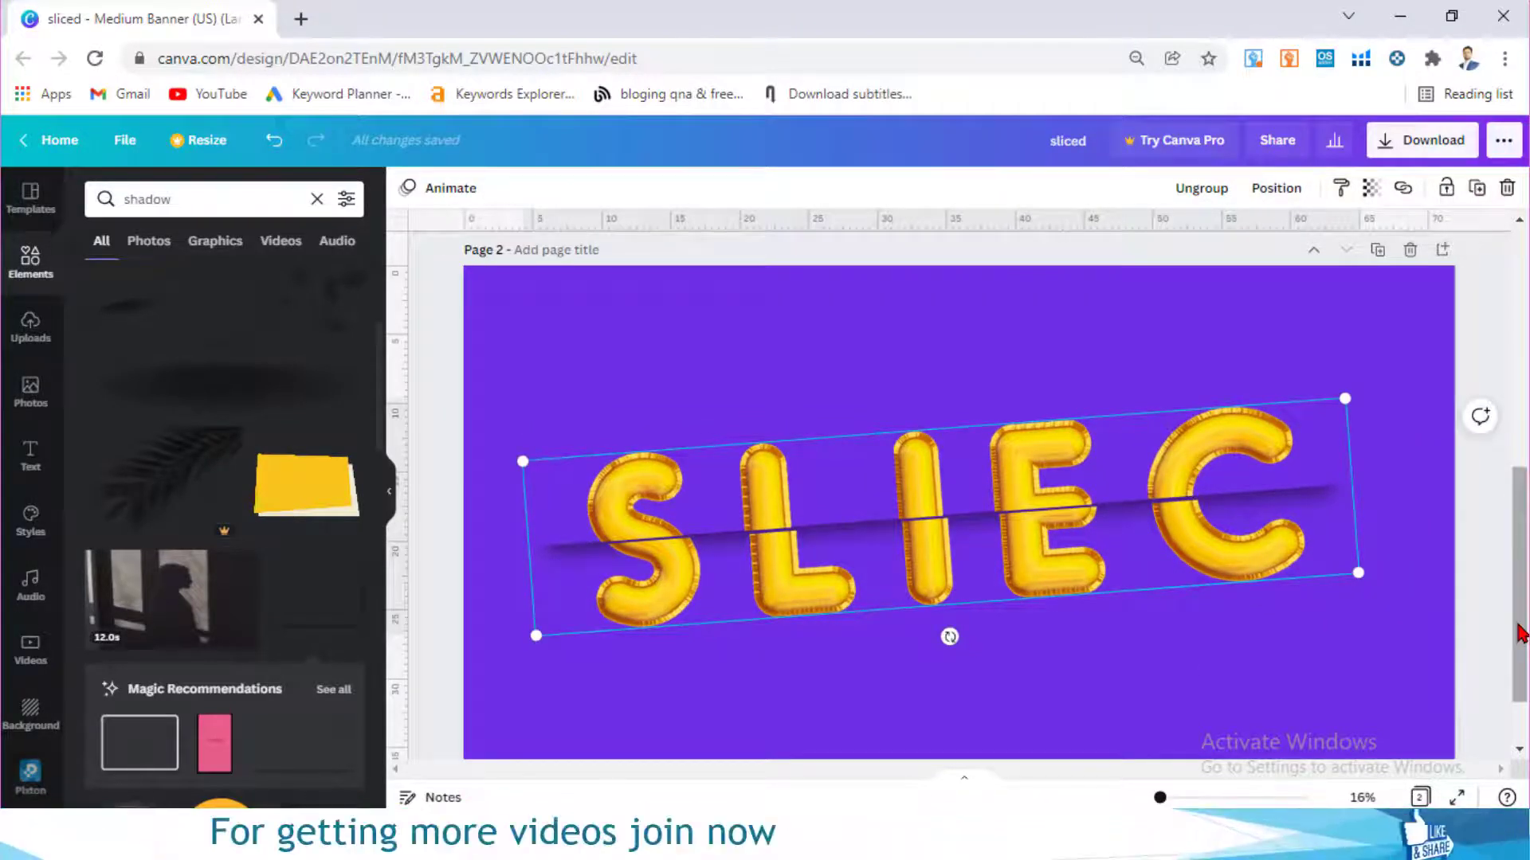
Step: Add a new blank page after the balloon-letter page
left_click_drag(1522, 633, 1525, 331)
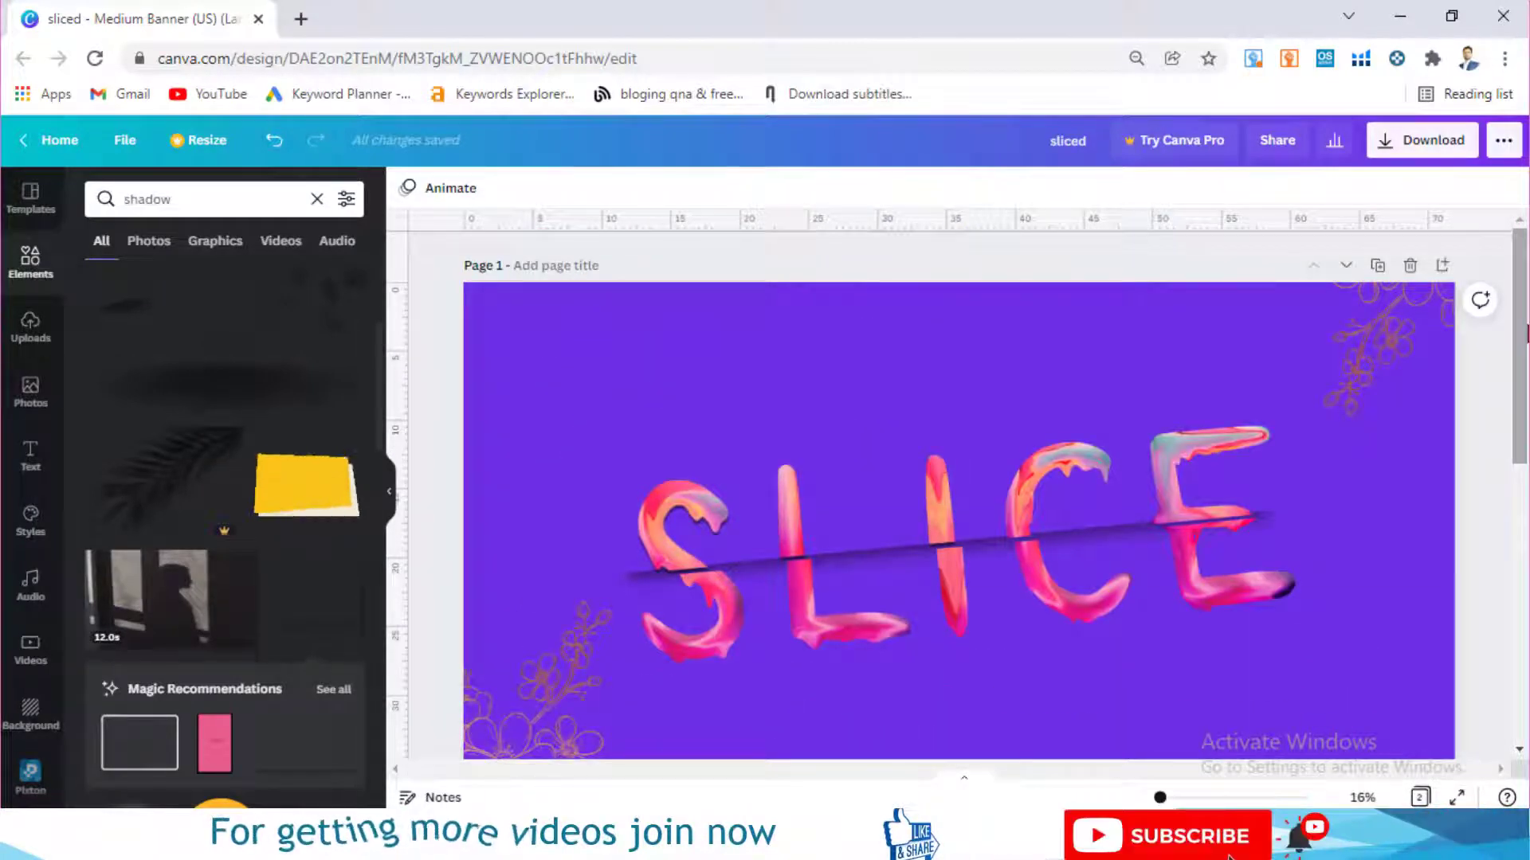
scroll(1464, 346, "down", 5)
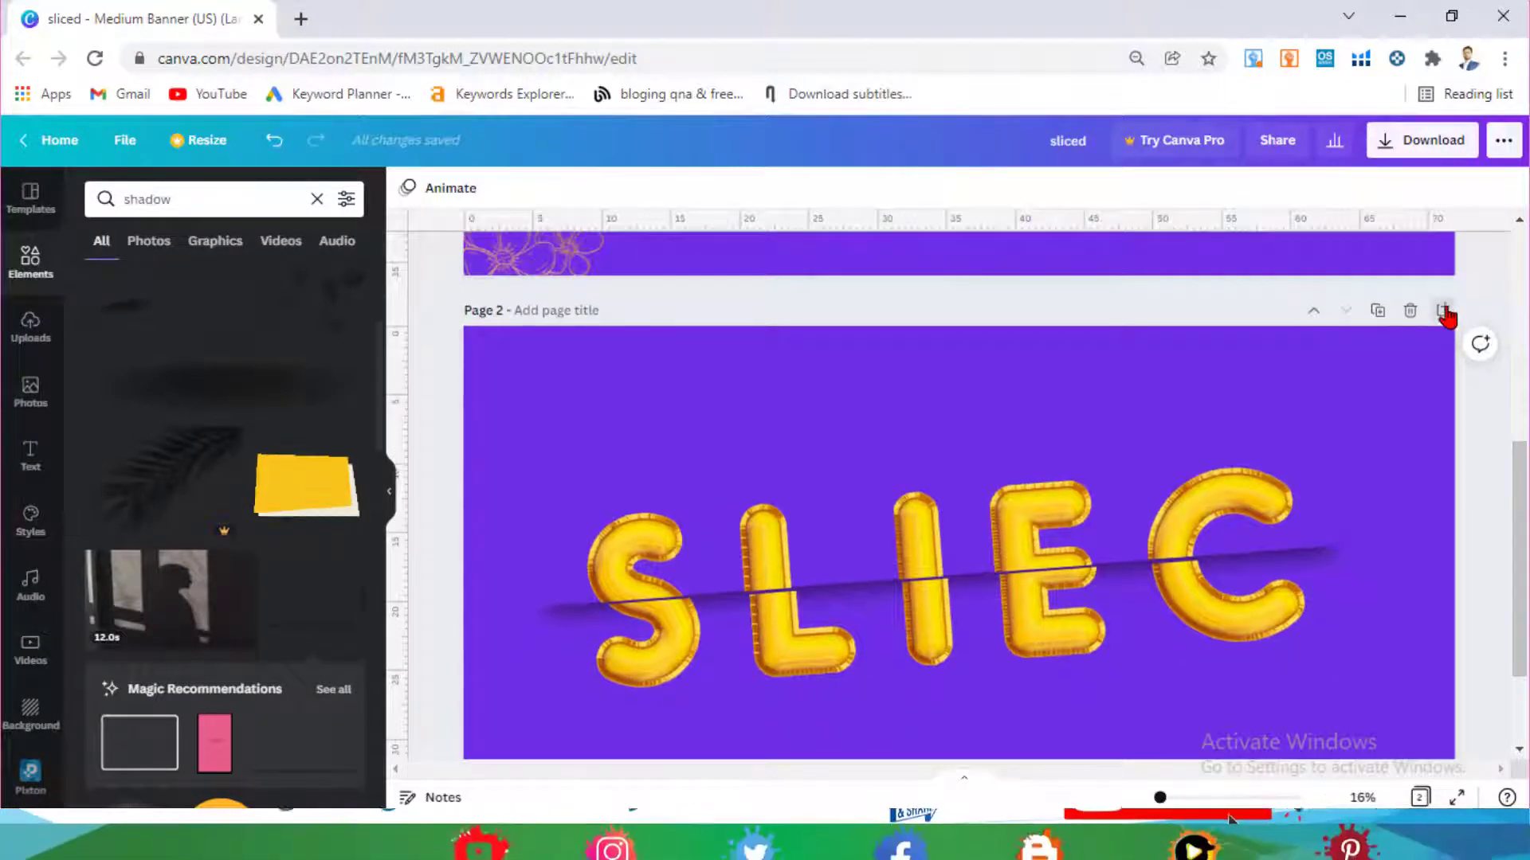
scroll(1458, 334, "down", 5)
left_click_drag(1518, 569, 1521, 599)
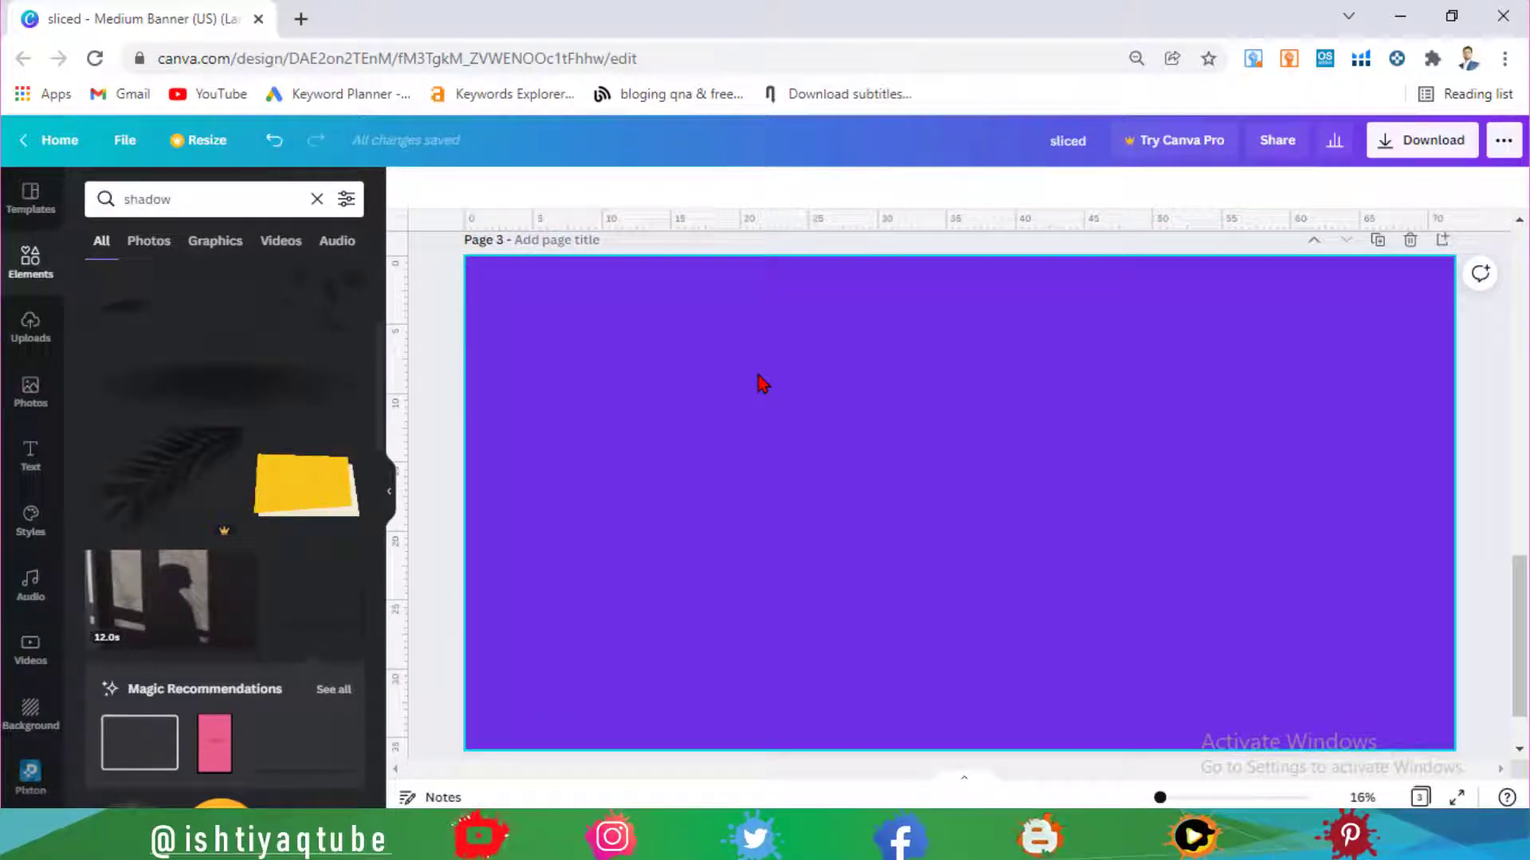
Step: Insert the uploaded golden Urdu text image on page 3 and crop the empty space above and below the text
left_click(30, 327)
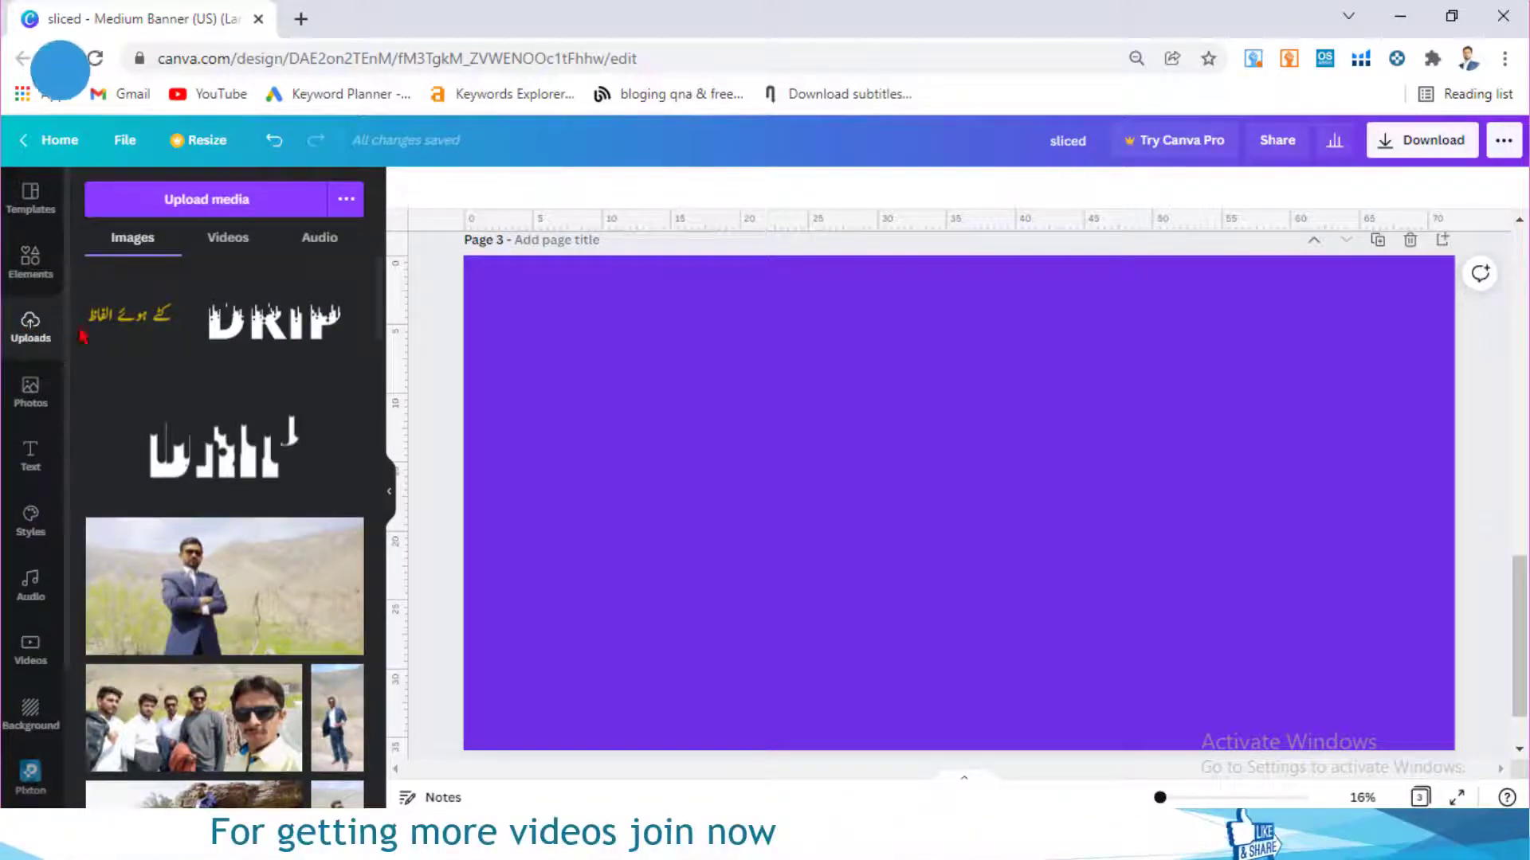
left_click(129, 327)
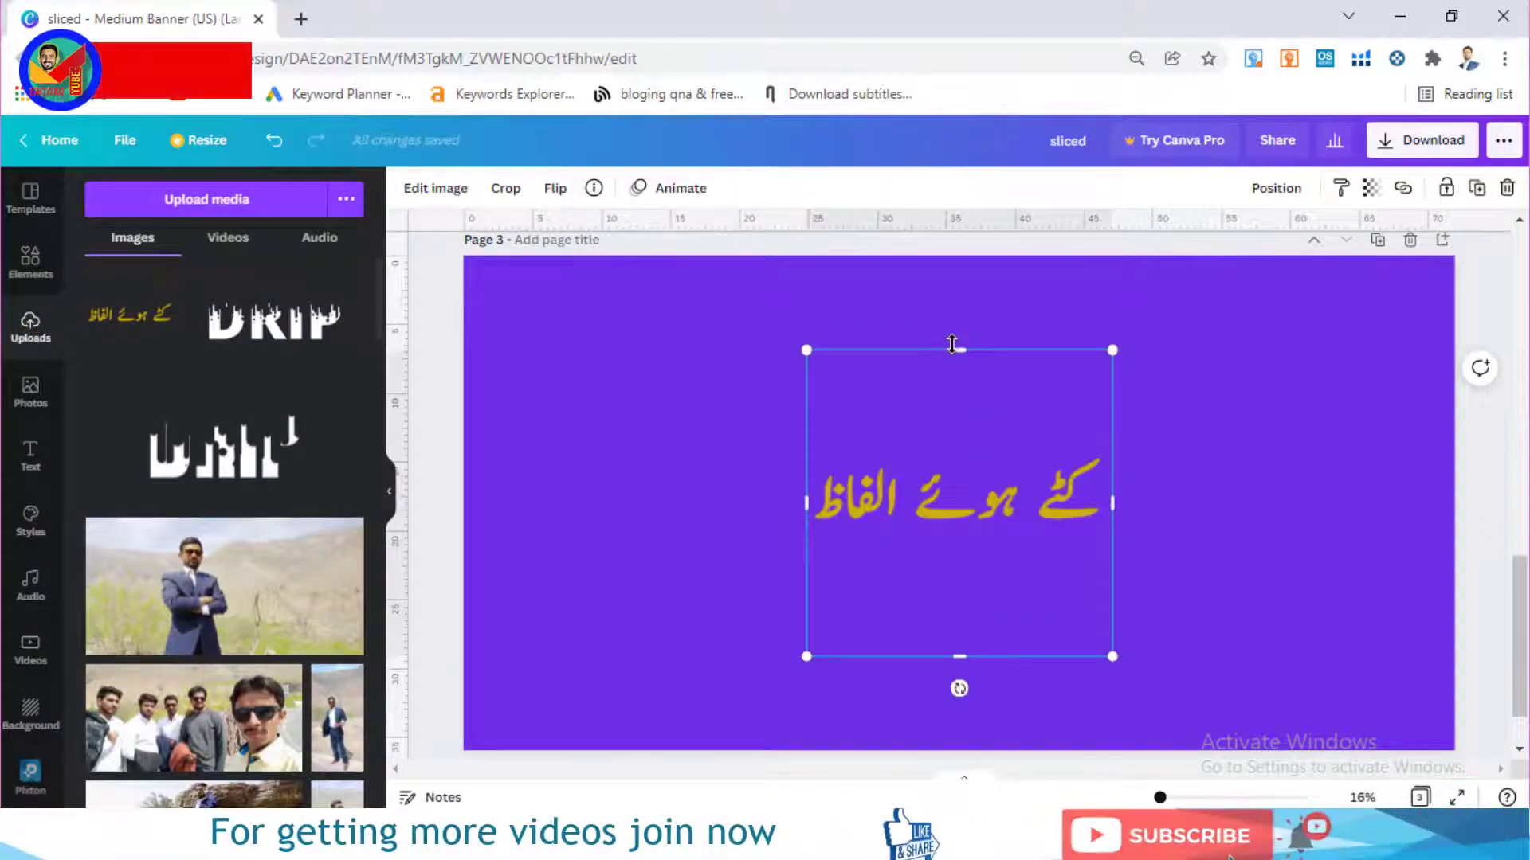
left_click_drag(952, 344, 960, 418)
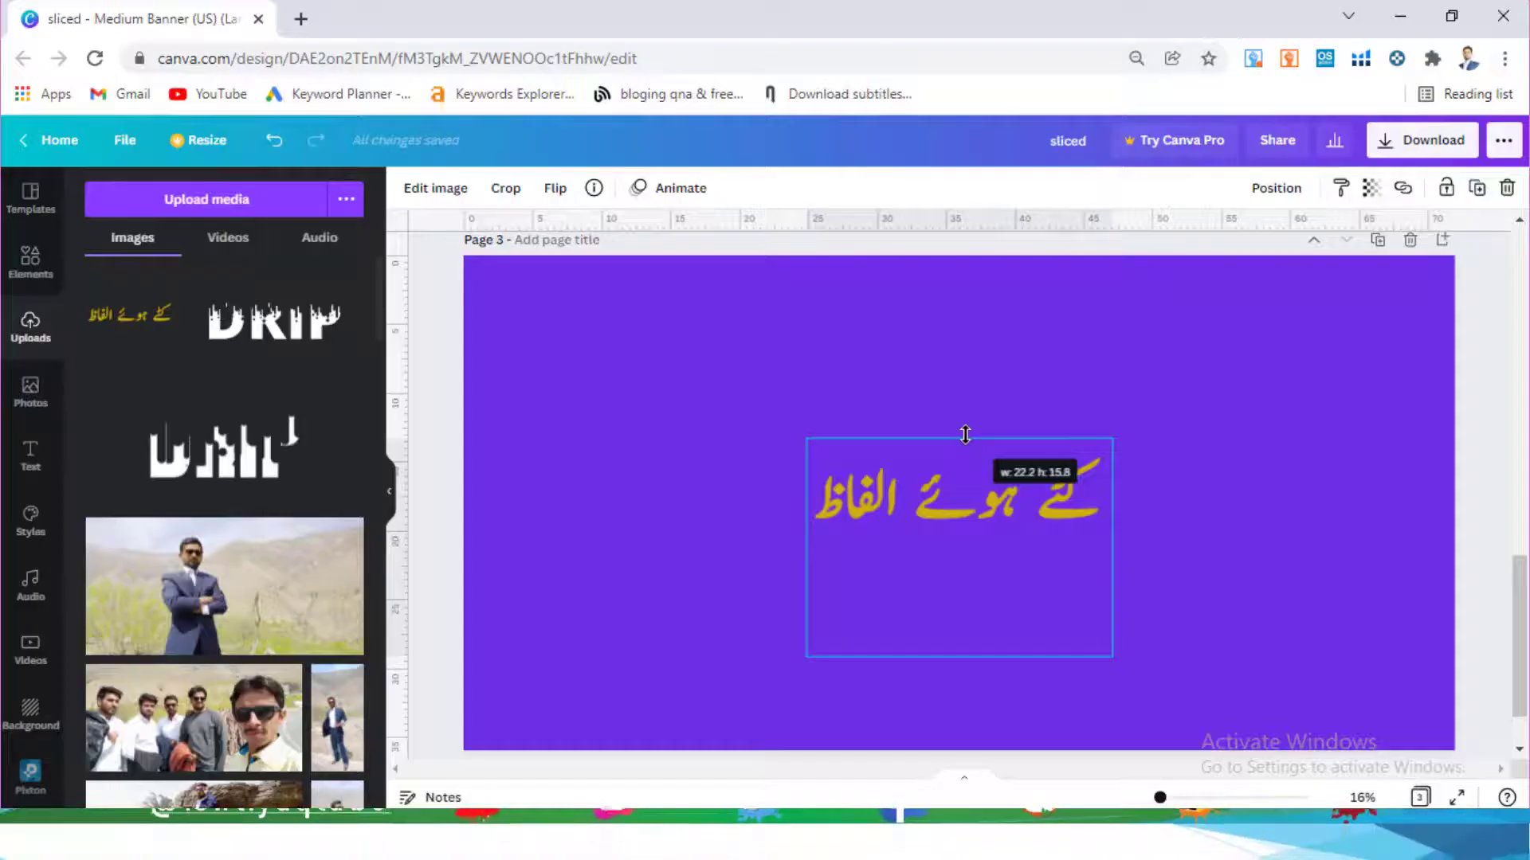
left_click_drag(965, 434, 965, 436)
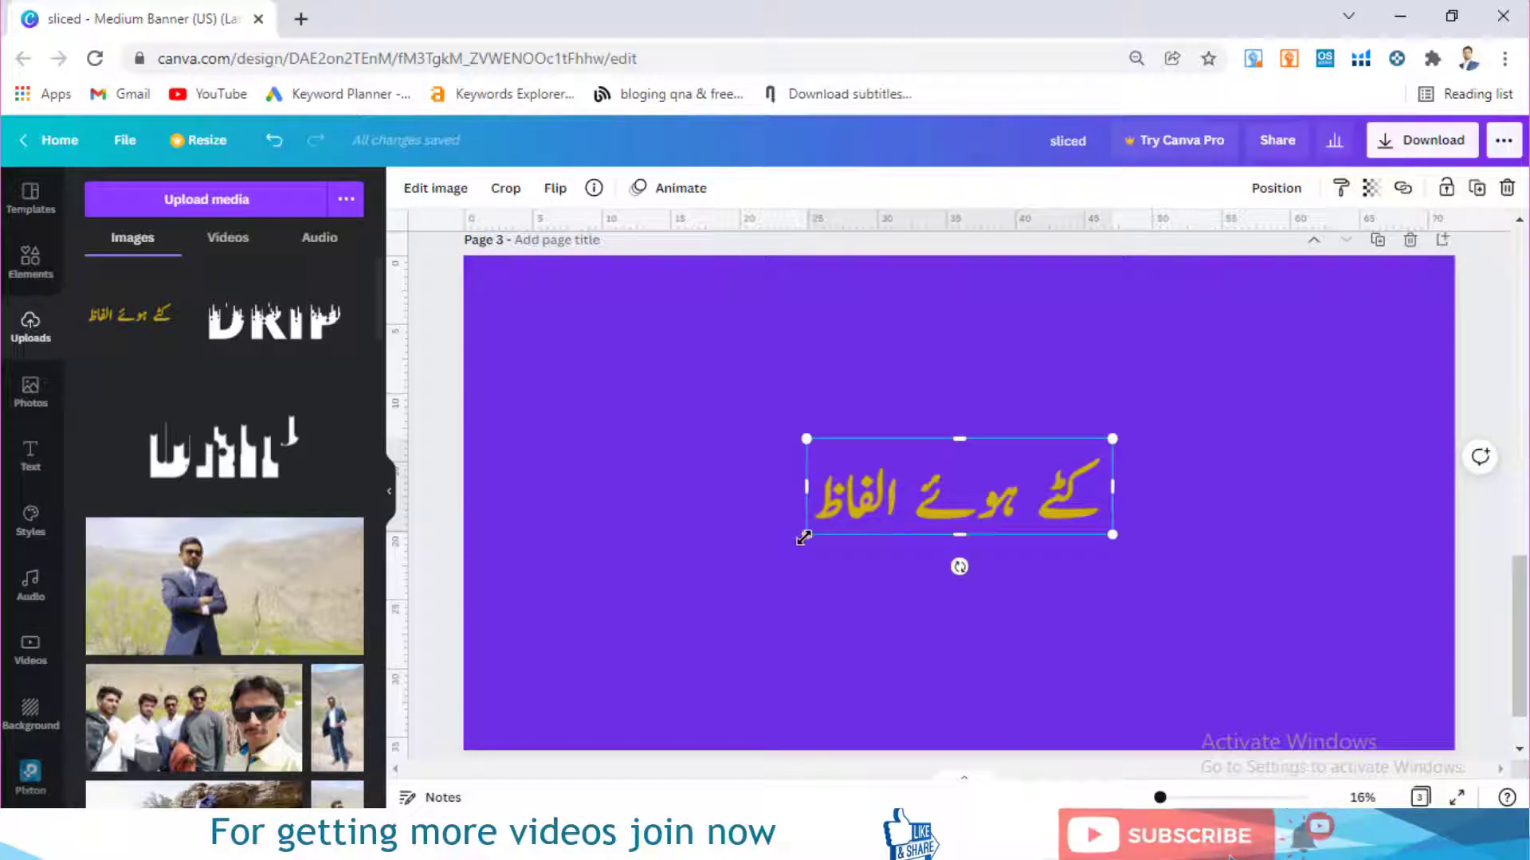
Step: Enlarge the Urdu text image to nearly fill the page width and align it to the page's center and middle
left_click_drag(807, 535, 526, 657)
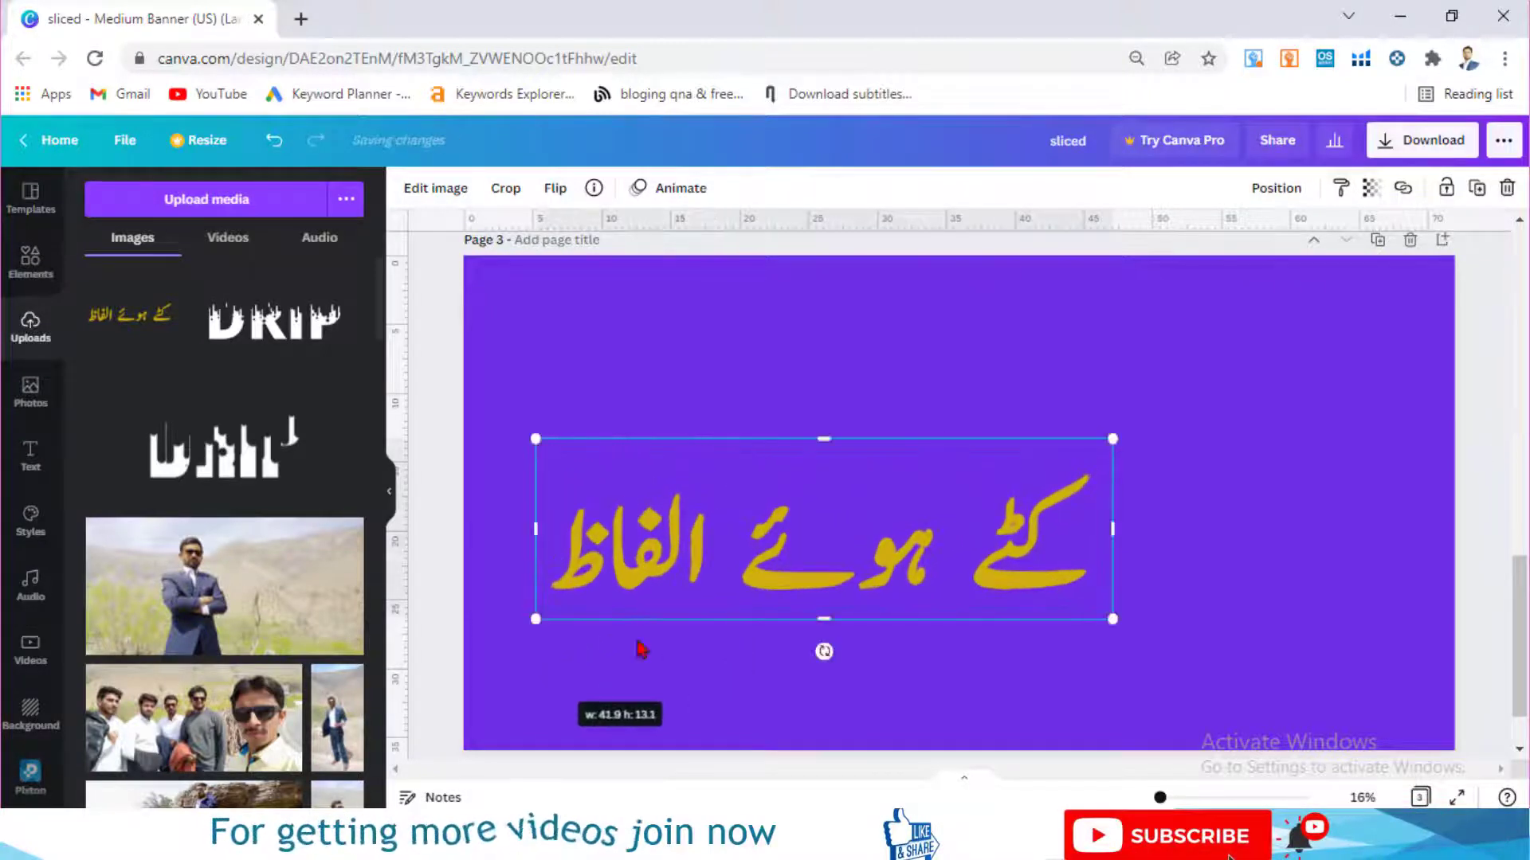
left_click_drag(1115, 443, 1324, 374)
left_click(1272, 188)
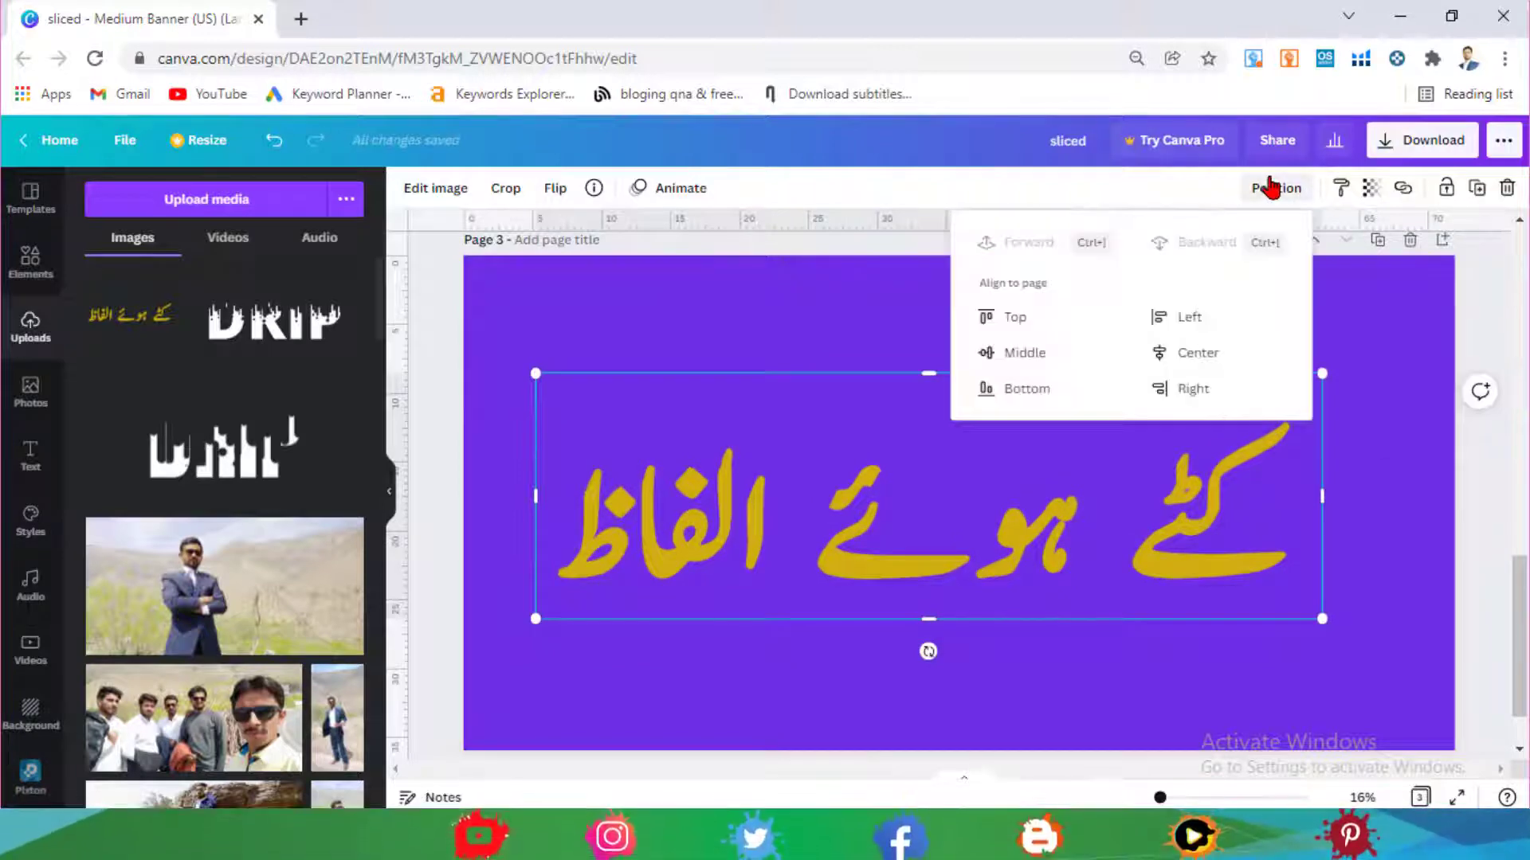
left_click(1197, 359)
left_click(1002, 355)
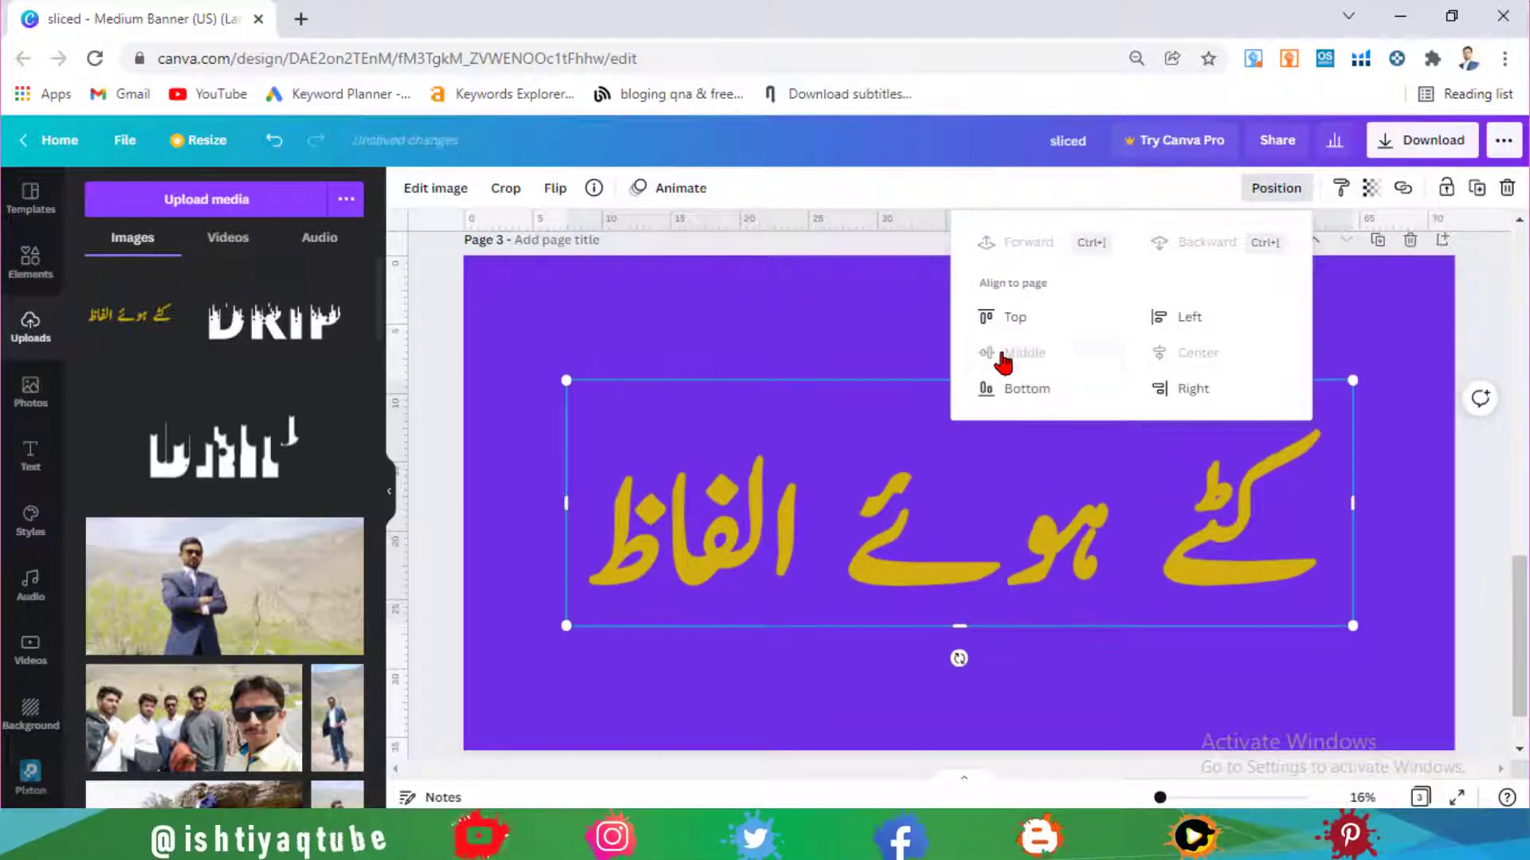
left_click(819, 333)
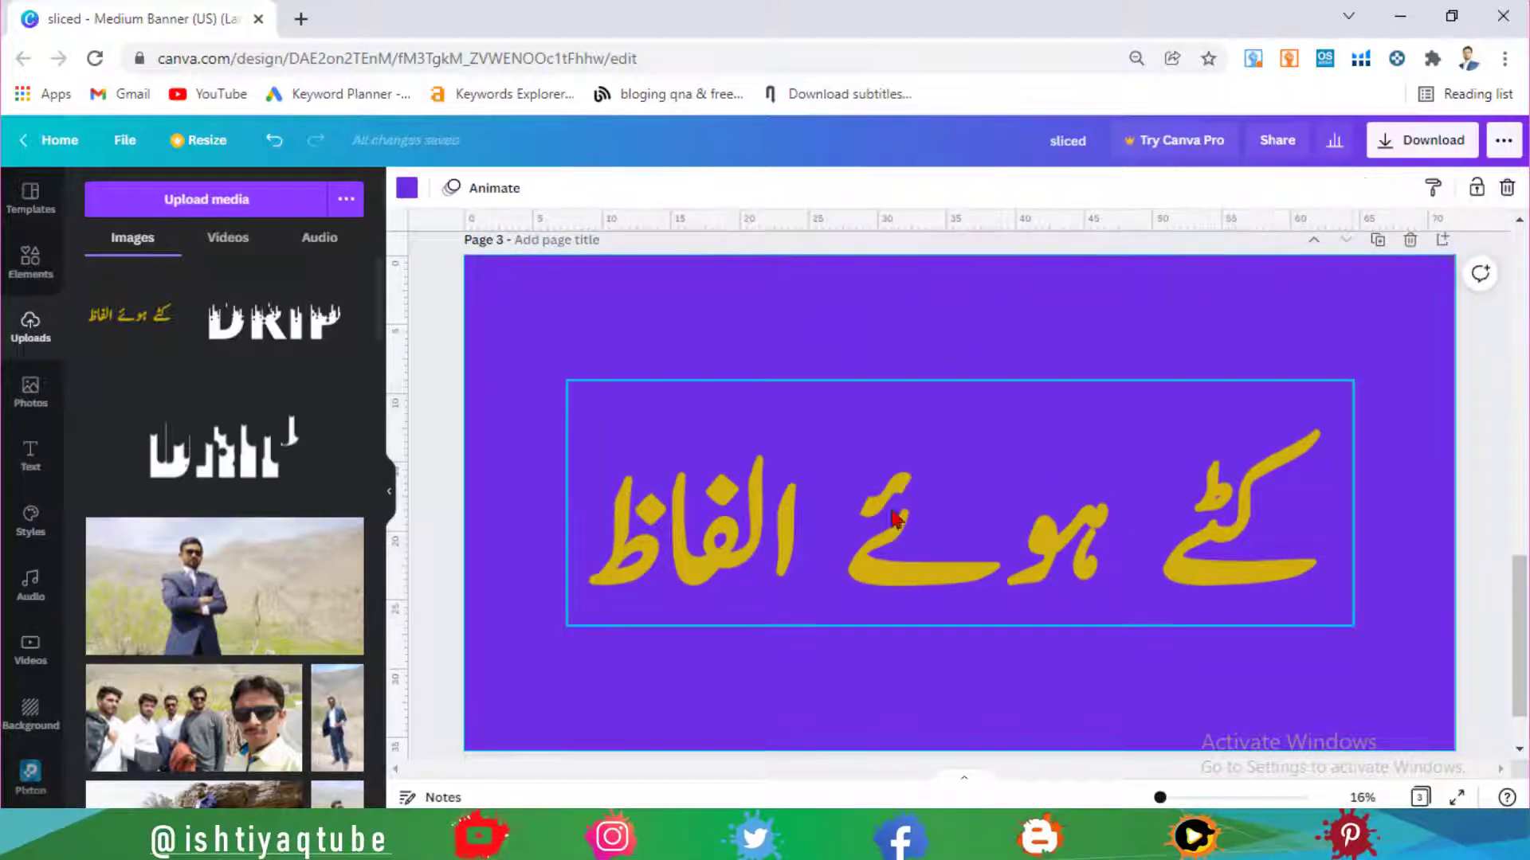
Step: Duplicate the Urdu text image and align the copy to the page's center and middle, exactly over the original
left_click(908, 557)
key("shift+Right")
key("shift+Right")
key("shift+Down")
key("shift+Down")
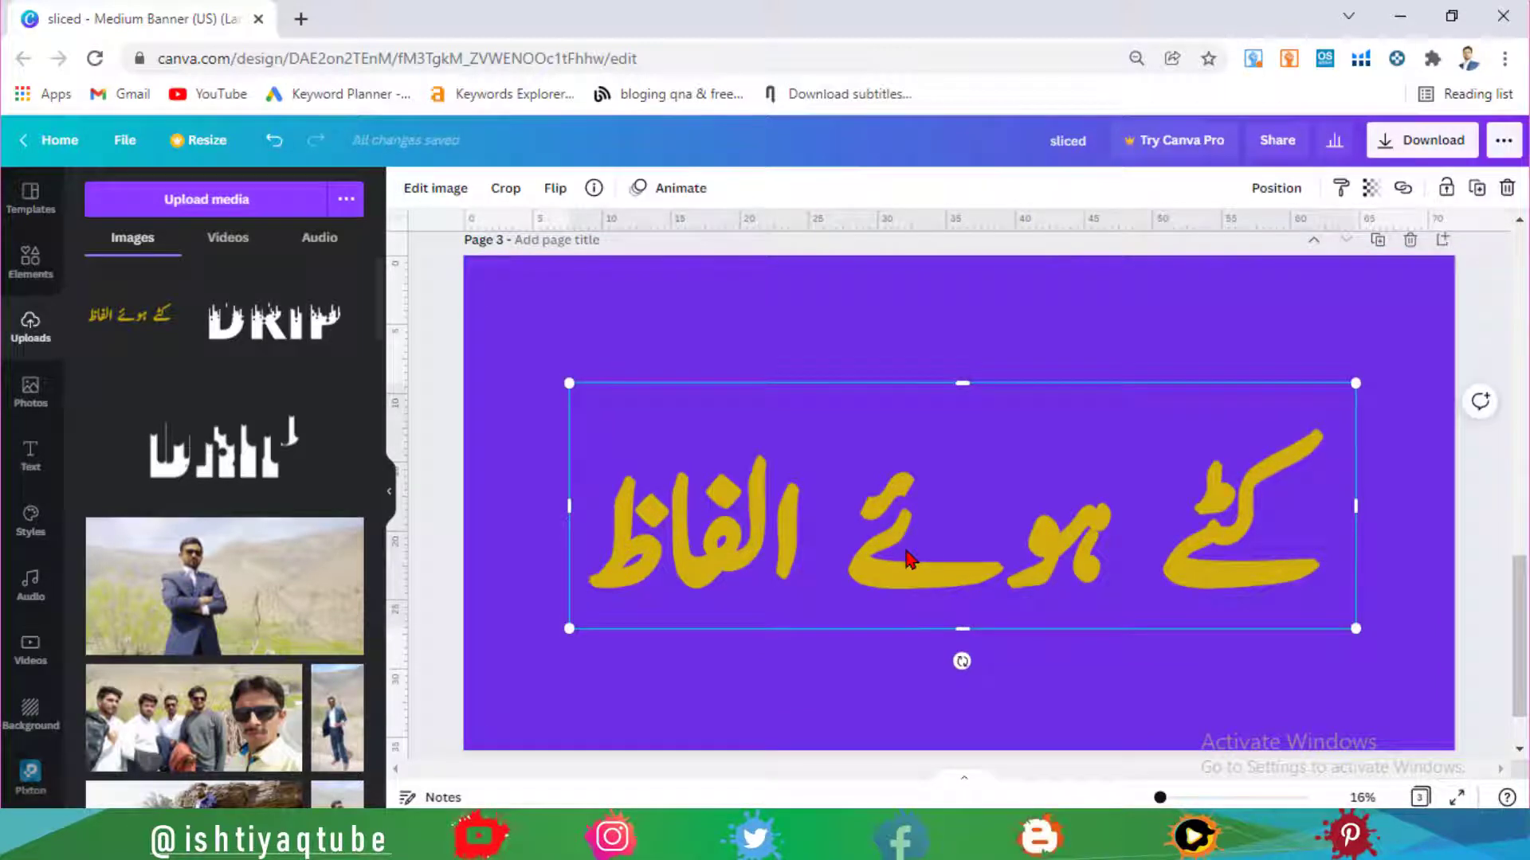
left_click(1277, 189)
left_click(1203, 358)
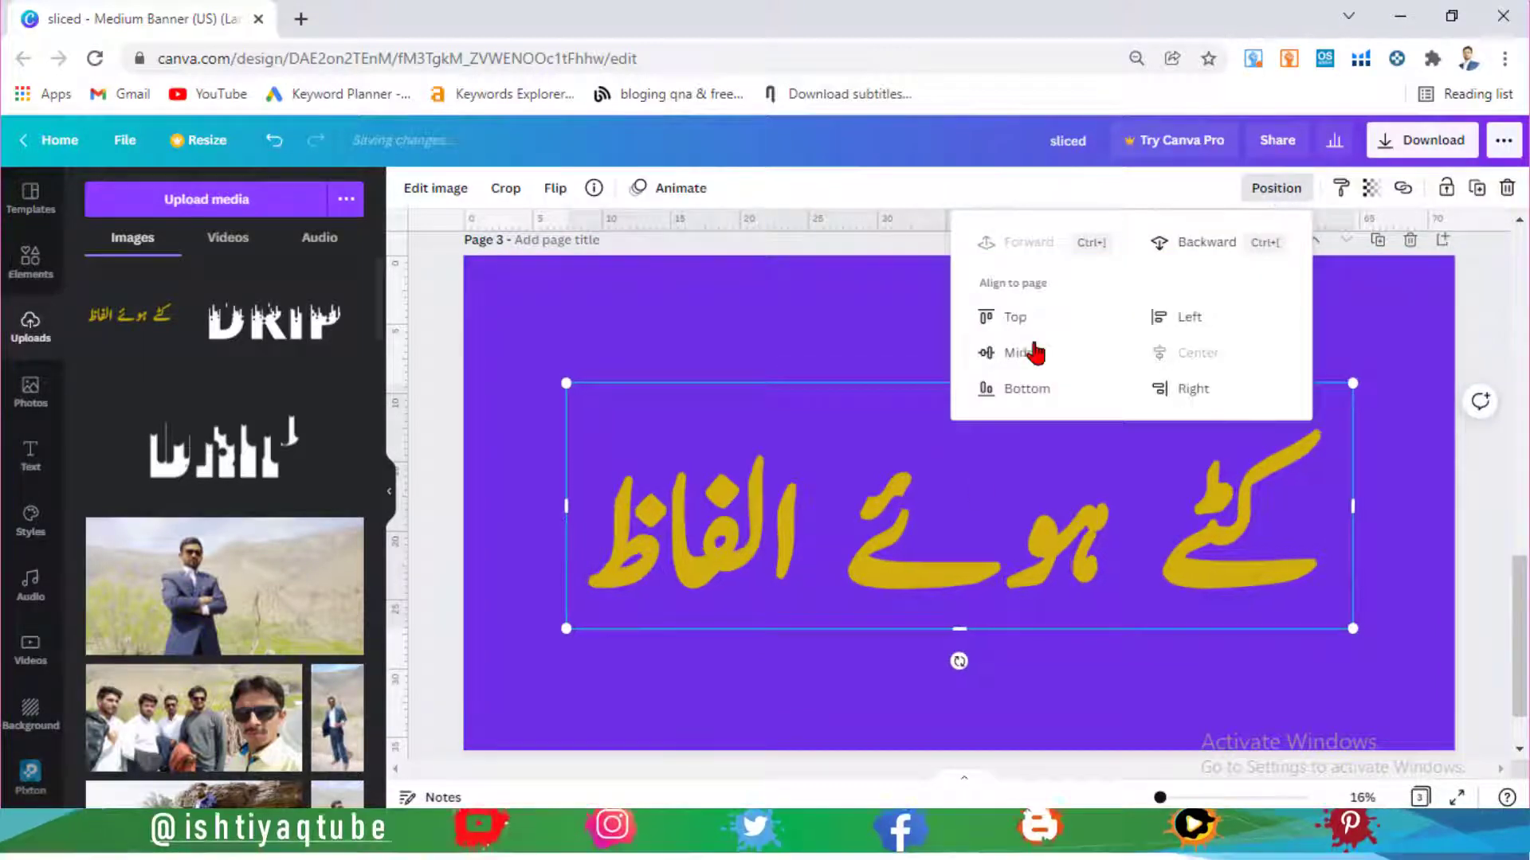
left_click(1027, 353)
left_click(827, 342)
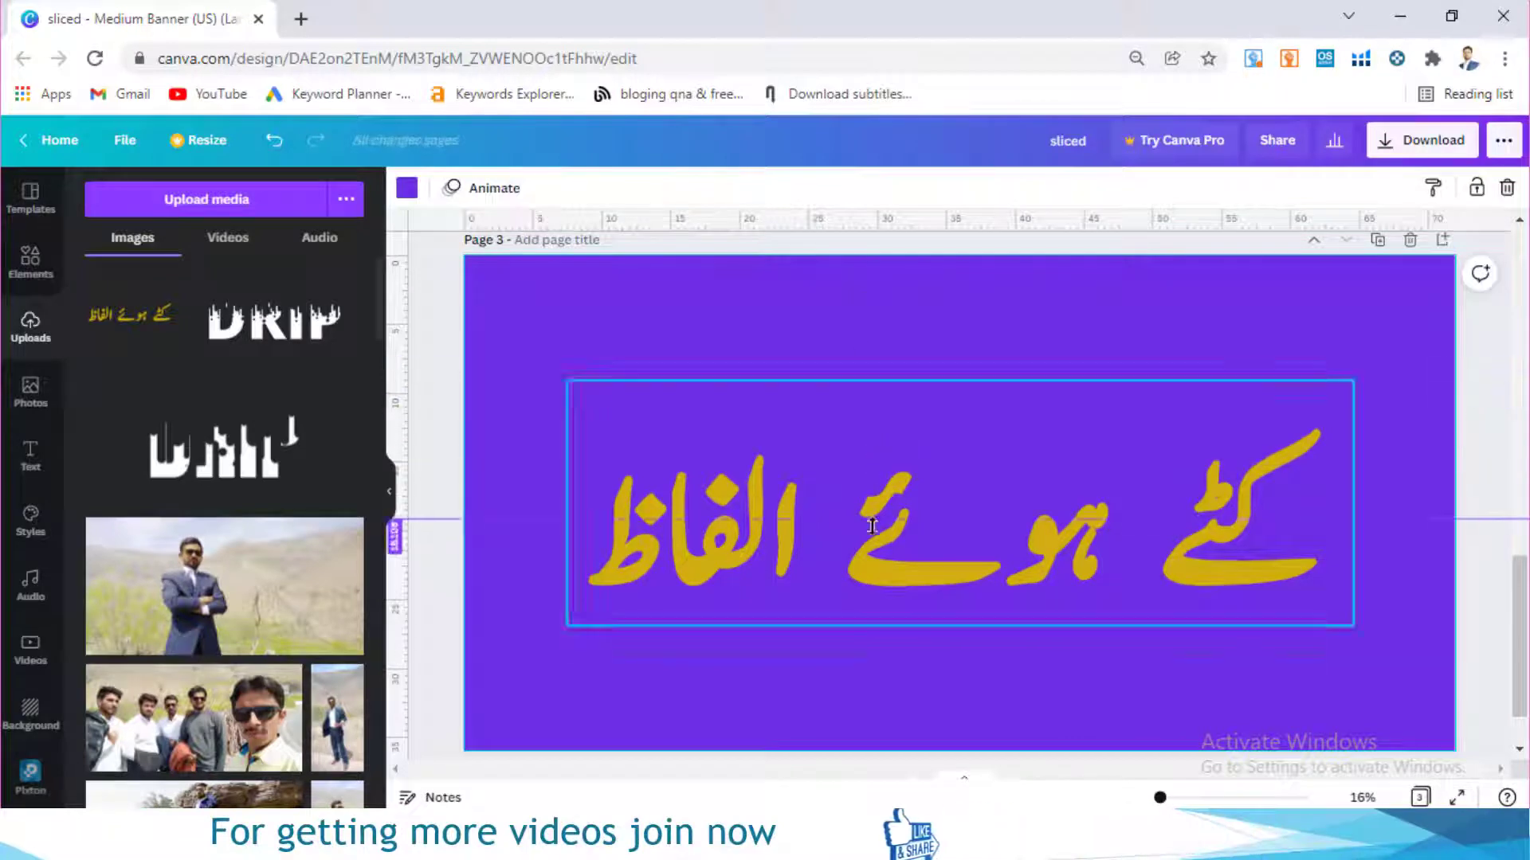
Step: Crop the two Urdu text copies into a lower and an upper half at the same line, and nudge the lower half slightly left
left_click(987, 410)
left_click_drag(961, 449, 966, 537)
key("ctrl+z")
left_click_drag(958, 613, 959, 533)
left_click(1378, 587)
left_click(1130, 578)
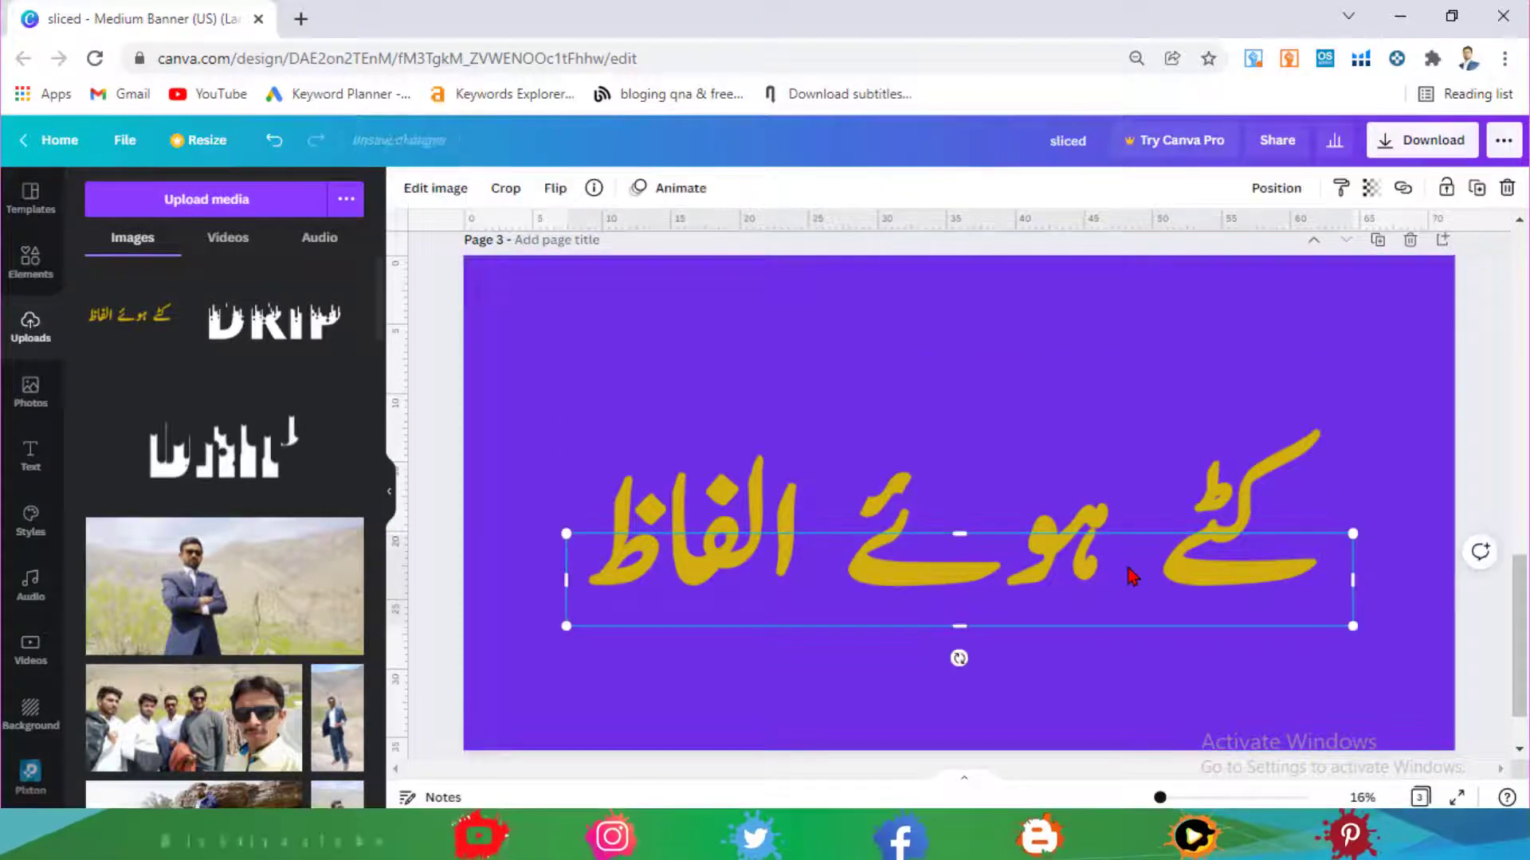
key("Left")
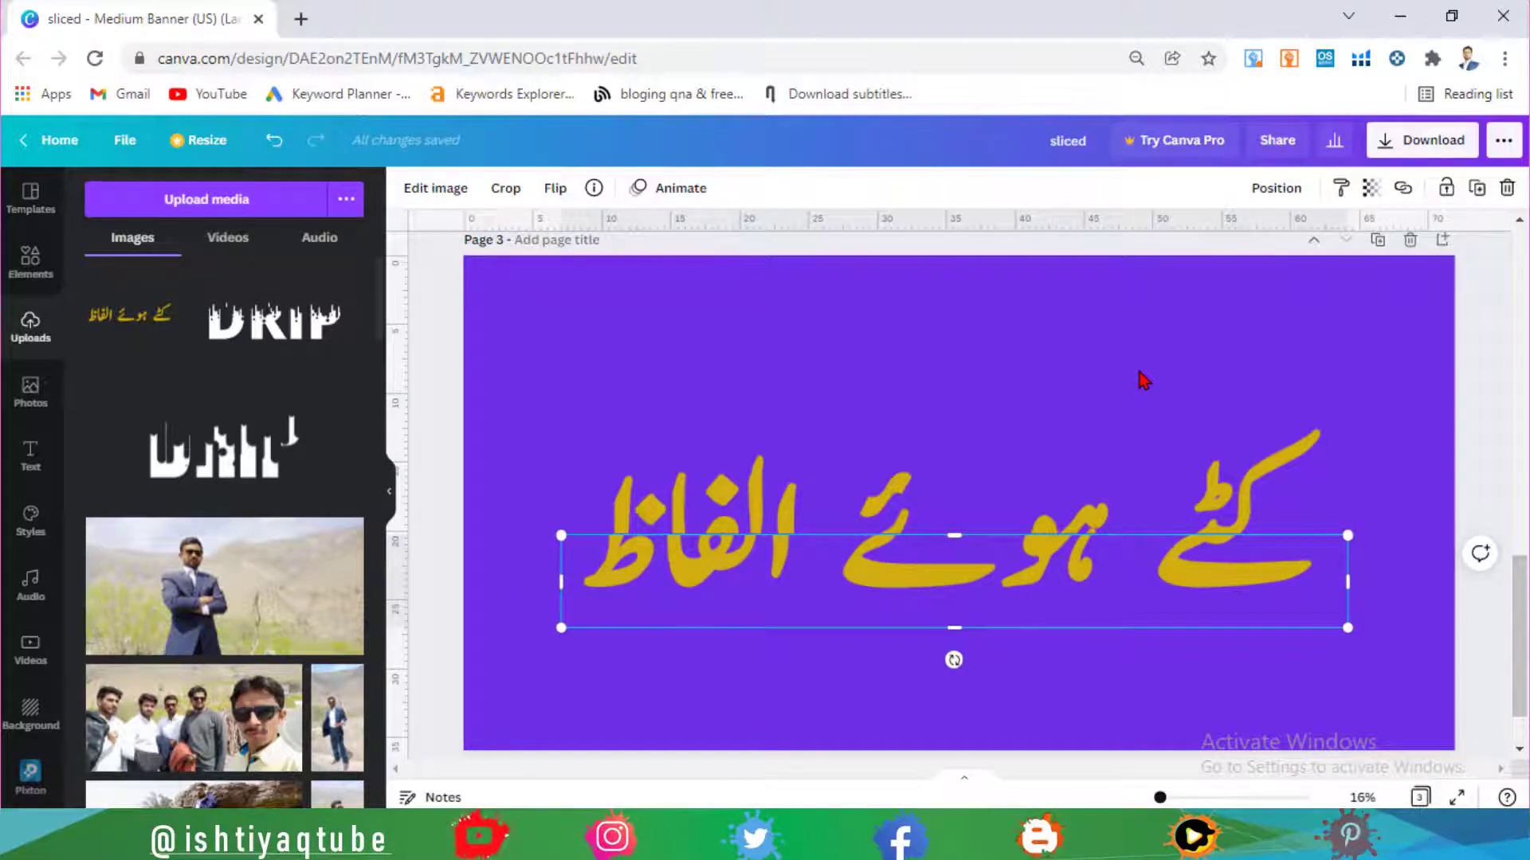
Step: Copy the shadow strip from the SLICE design on page 1 and paste it onto the Urdu text page
scroll(1268, 377, "up", 10)
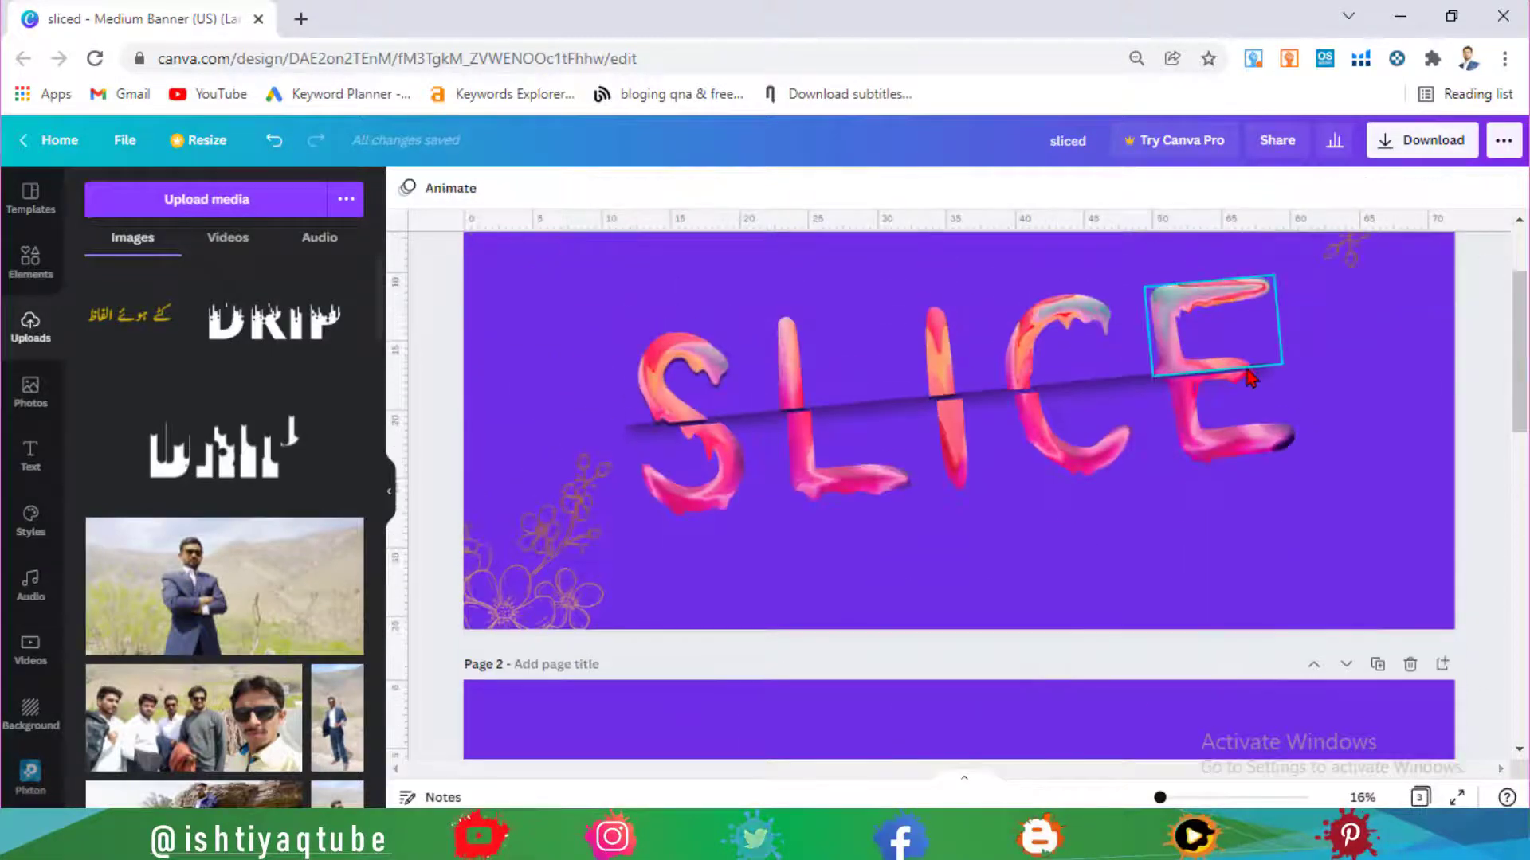
left_click(891, 400)
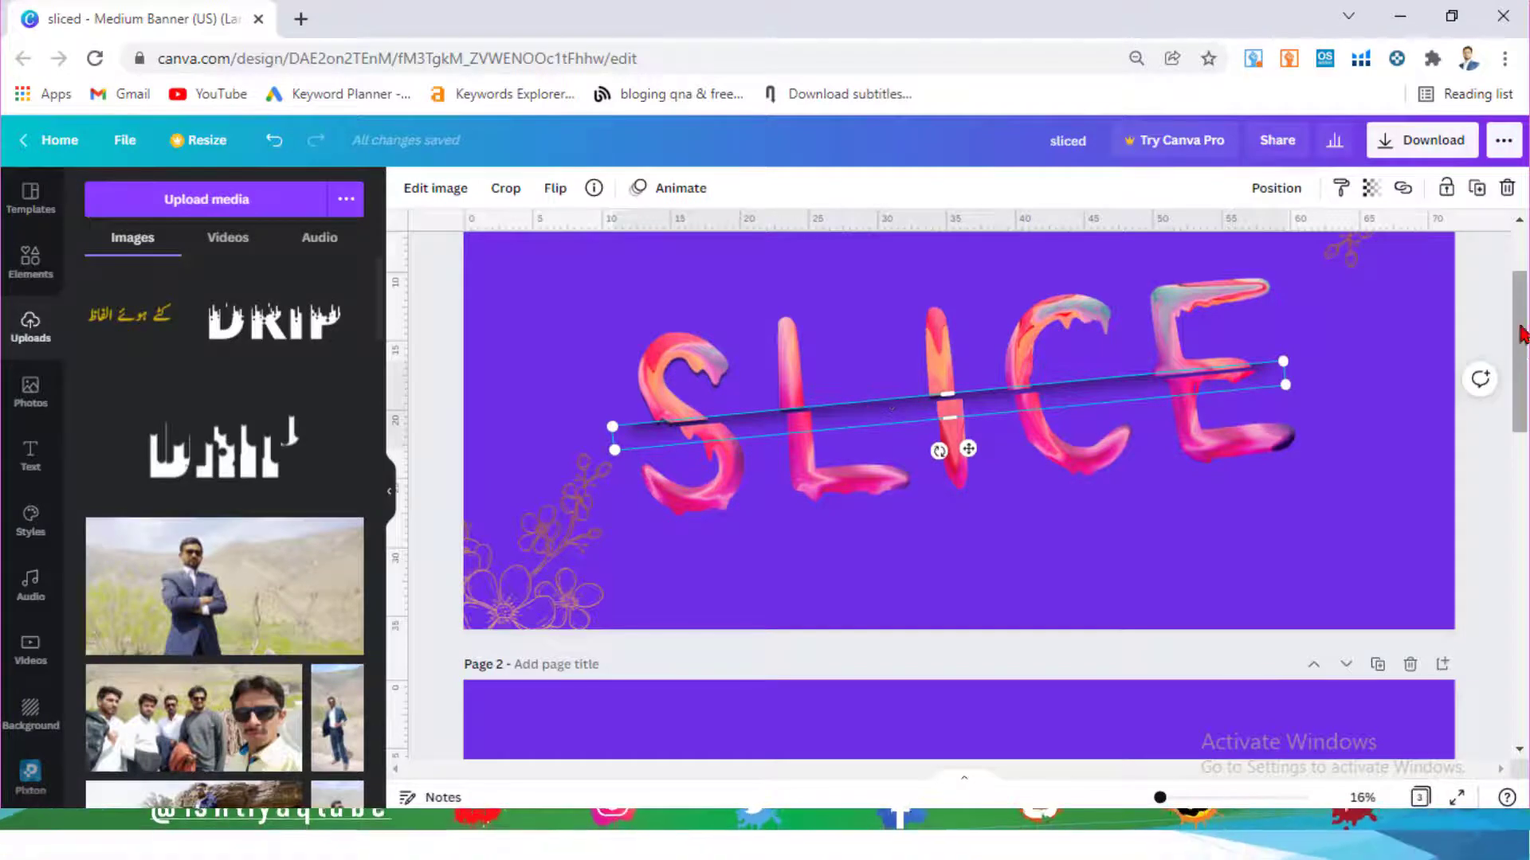
scroll(891, 400, "down", 10)
left_click(950, 485)
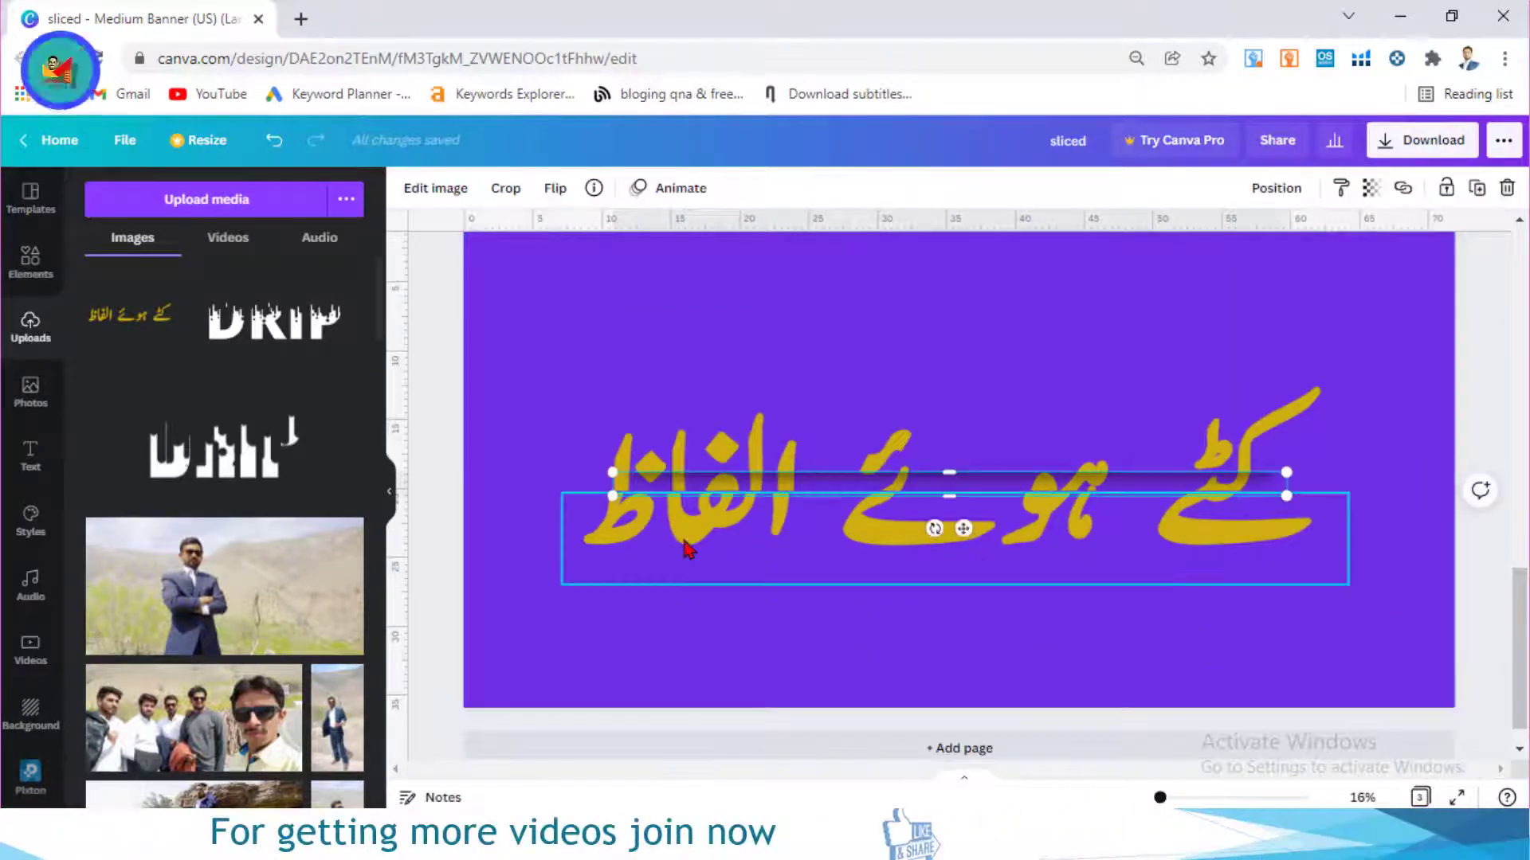
Step: Stretch the pasted shadow strip to the Urdu text image's left edge and move it down onto the cut line
left_click_drag(612, 495, 561, 498)
left_click_drag(942, 530, 942, 550)
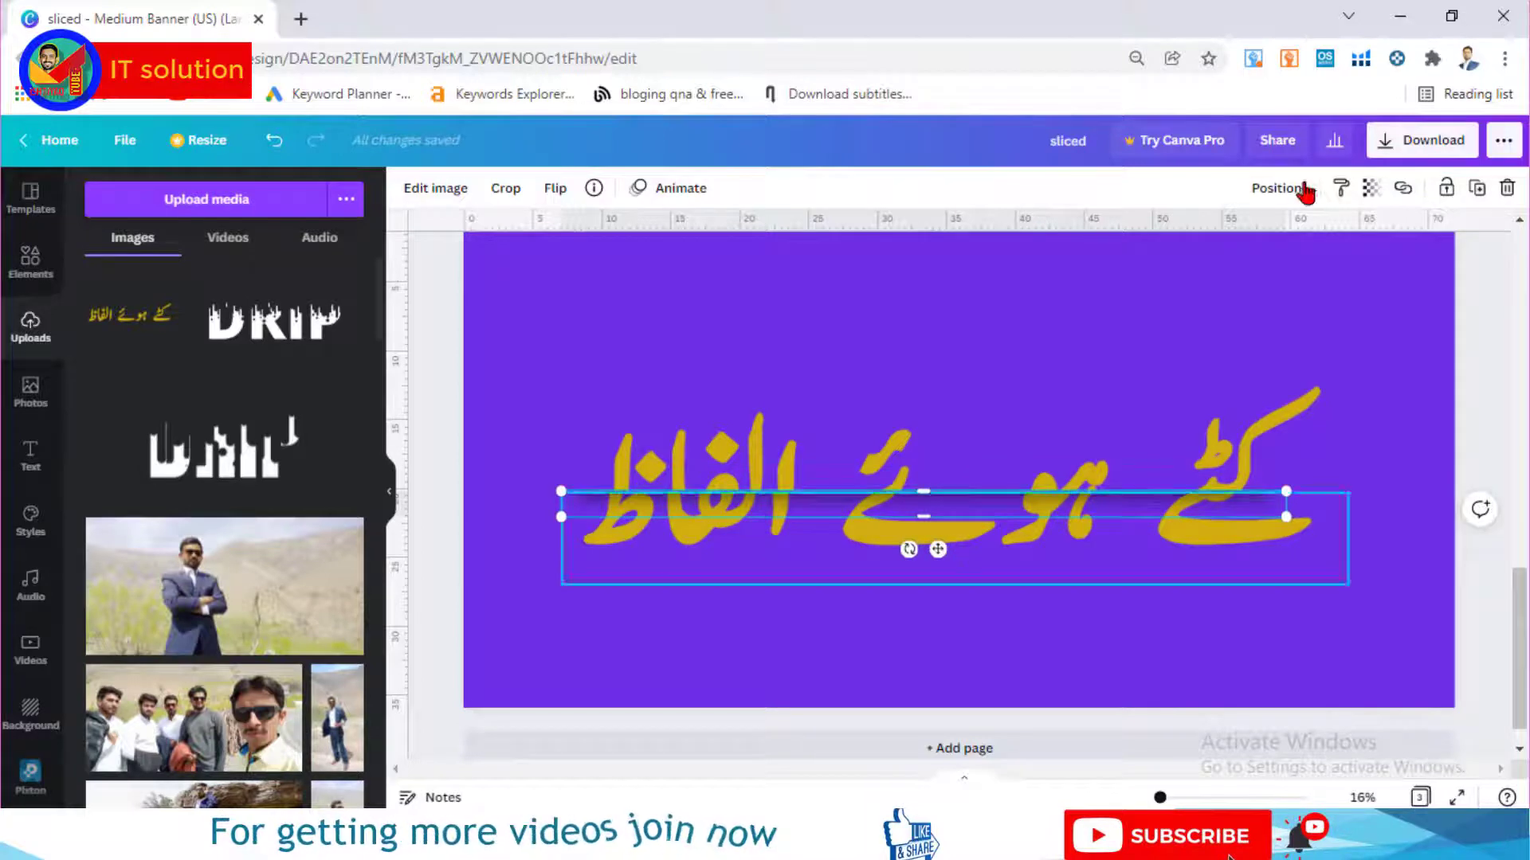
left_click(1276, 188)
left_click(1424, 409)
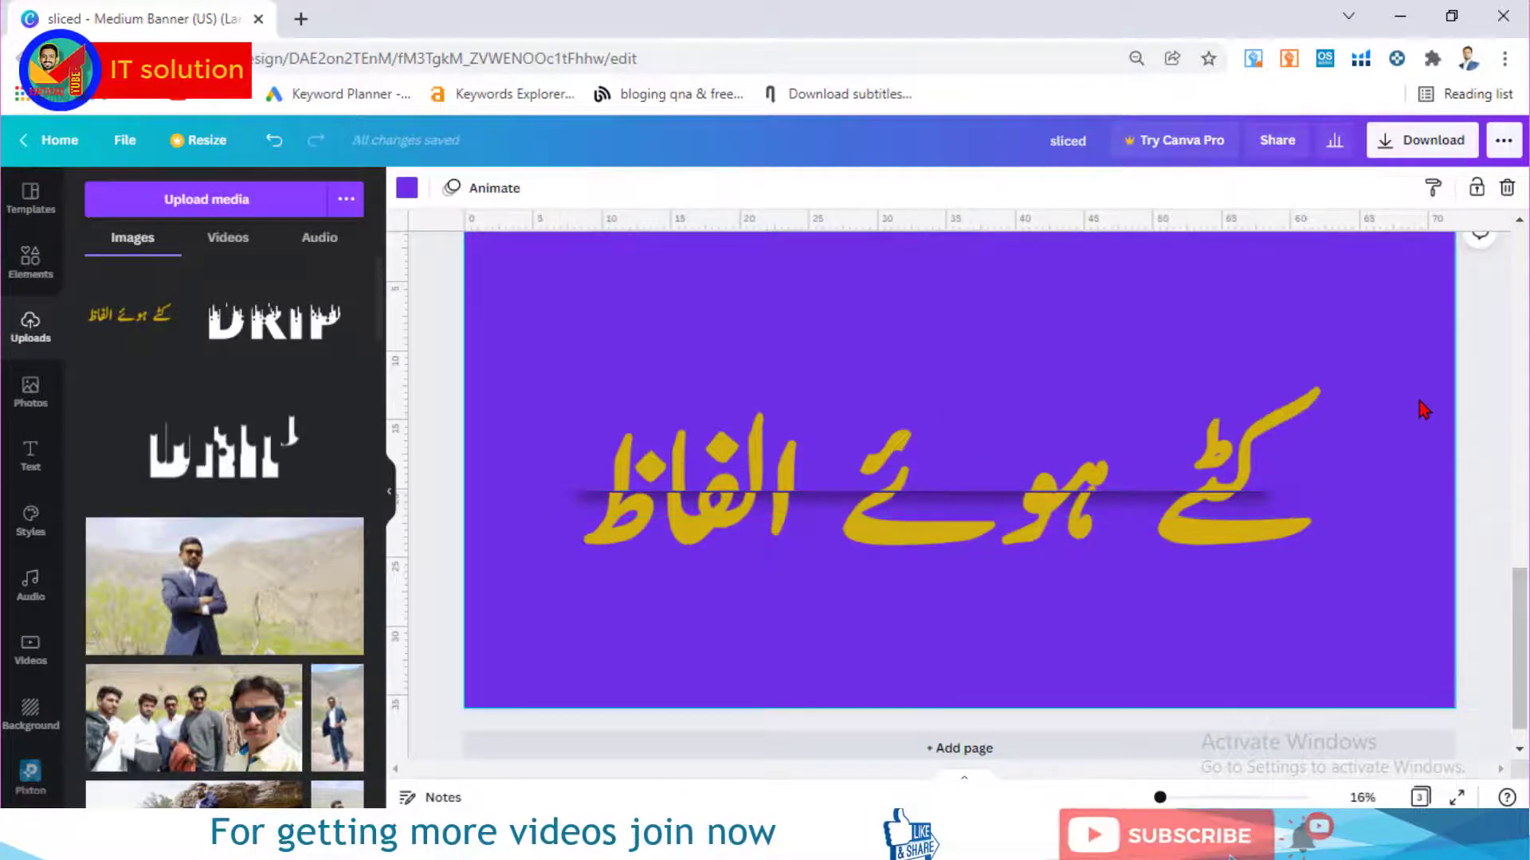
Step: Group both Urdu text halves with the shadow strip and tilt the group slightly counter-clockwise
left_click_drag(1418, 338, 557, 609)
left_click(1218, 191)
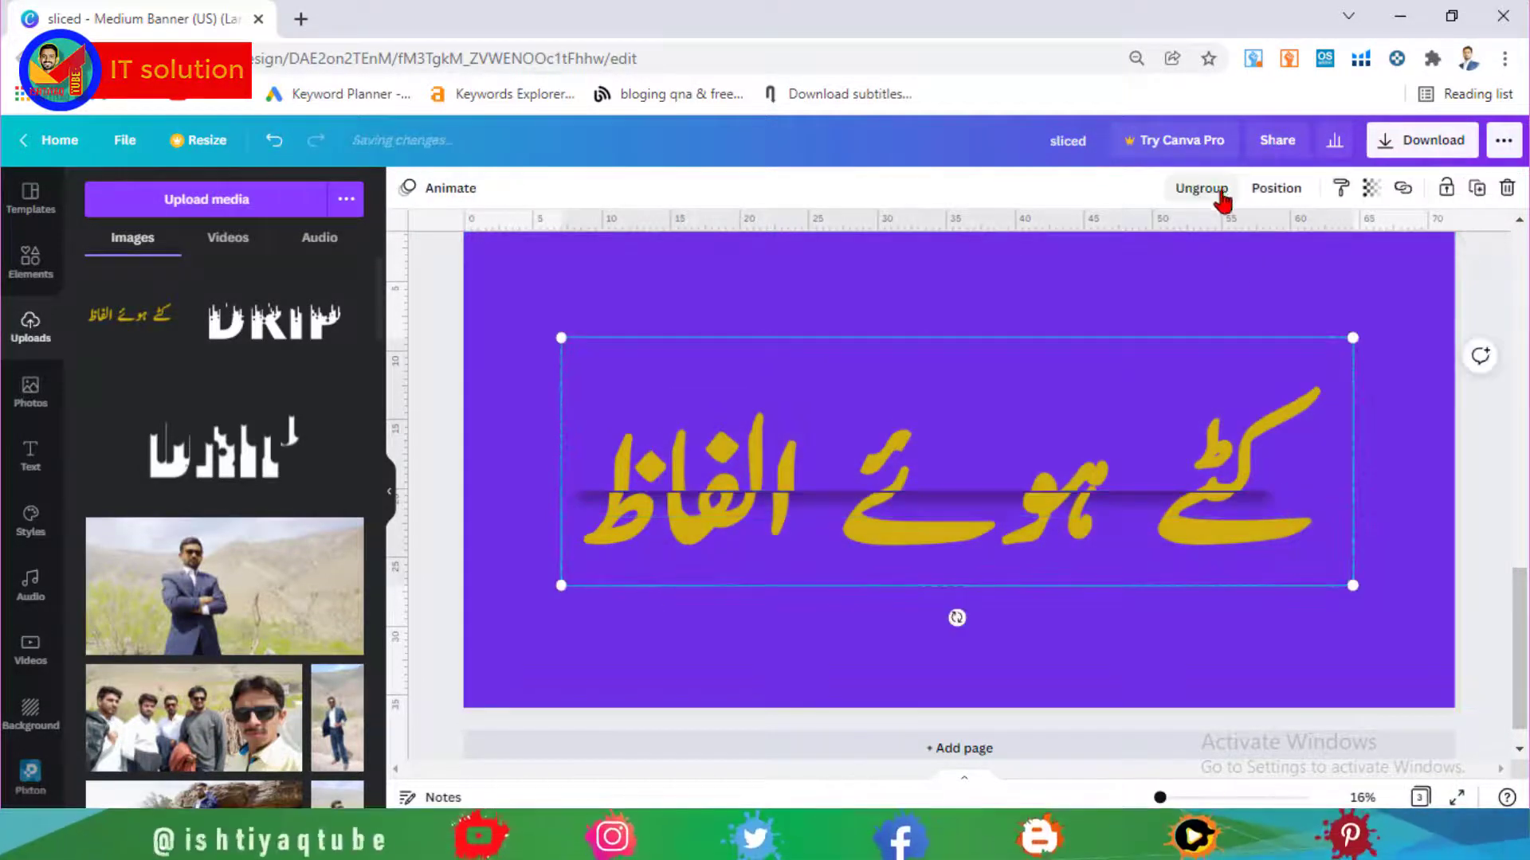
left_click_drag(957, 618, 967, 624)
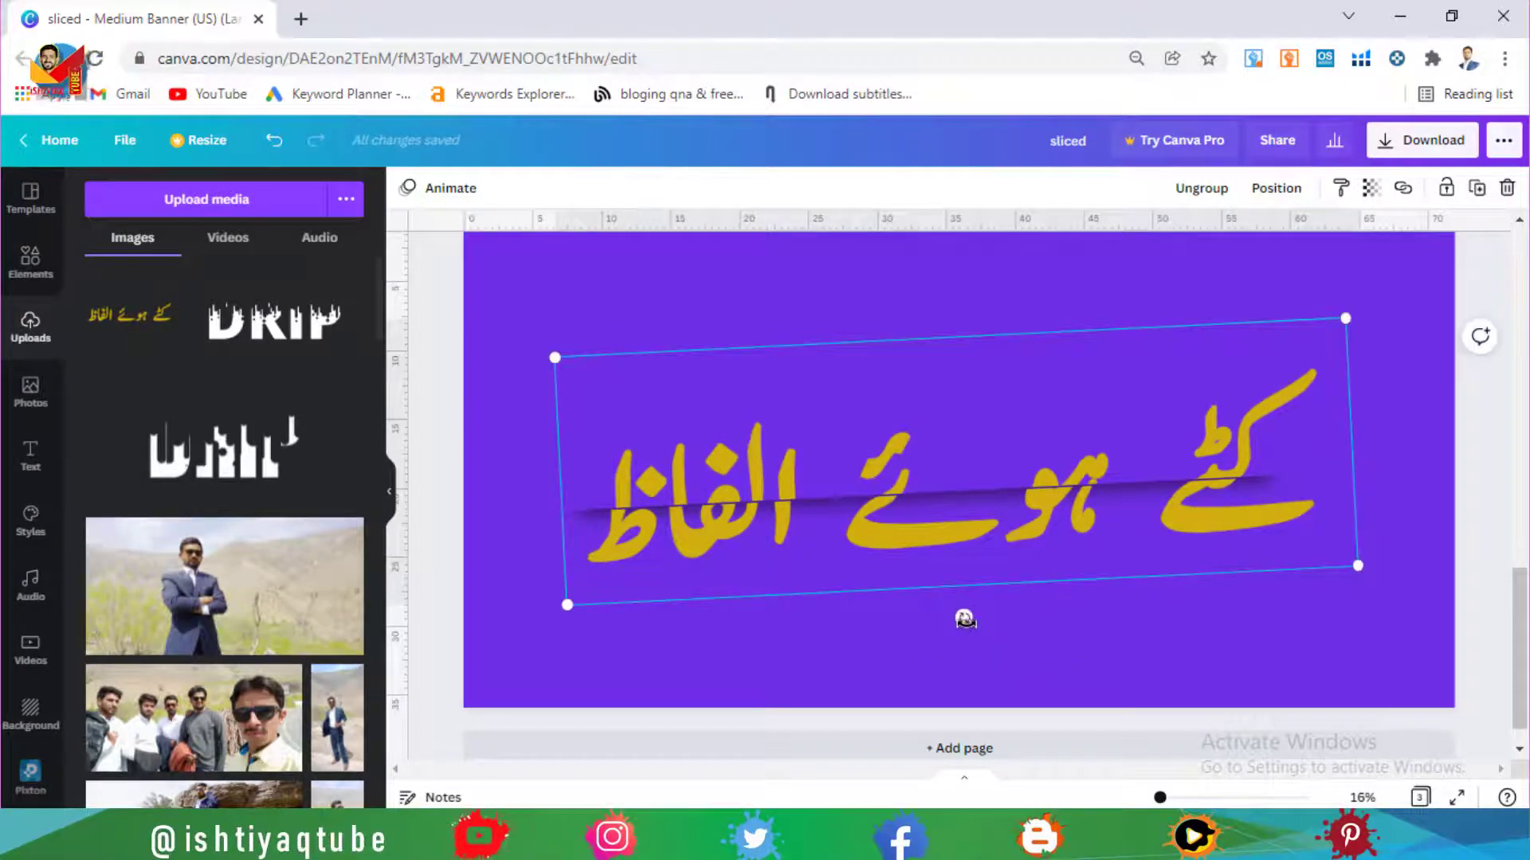
left_click(1470, 540)
left_click_drag(1519, 614, 1522, 301)
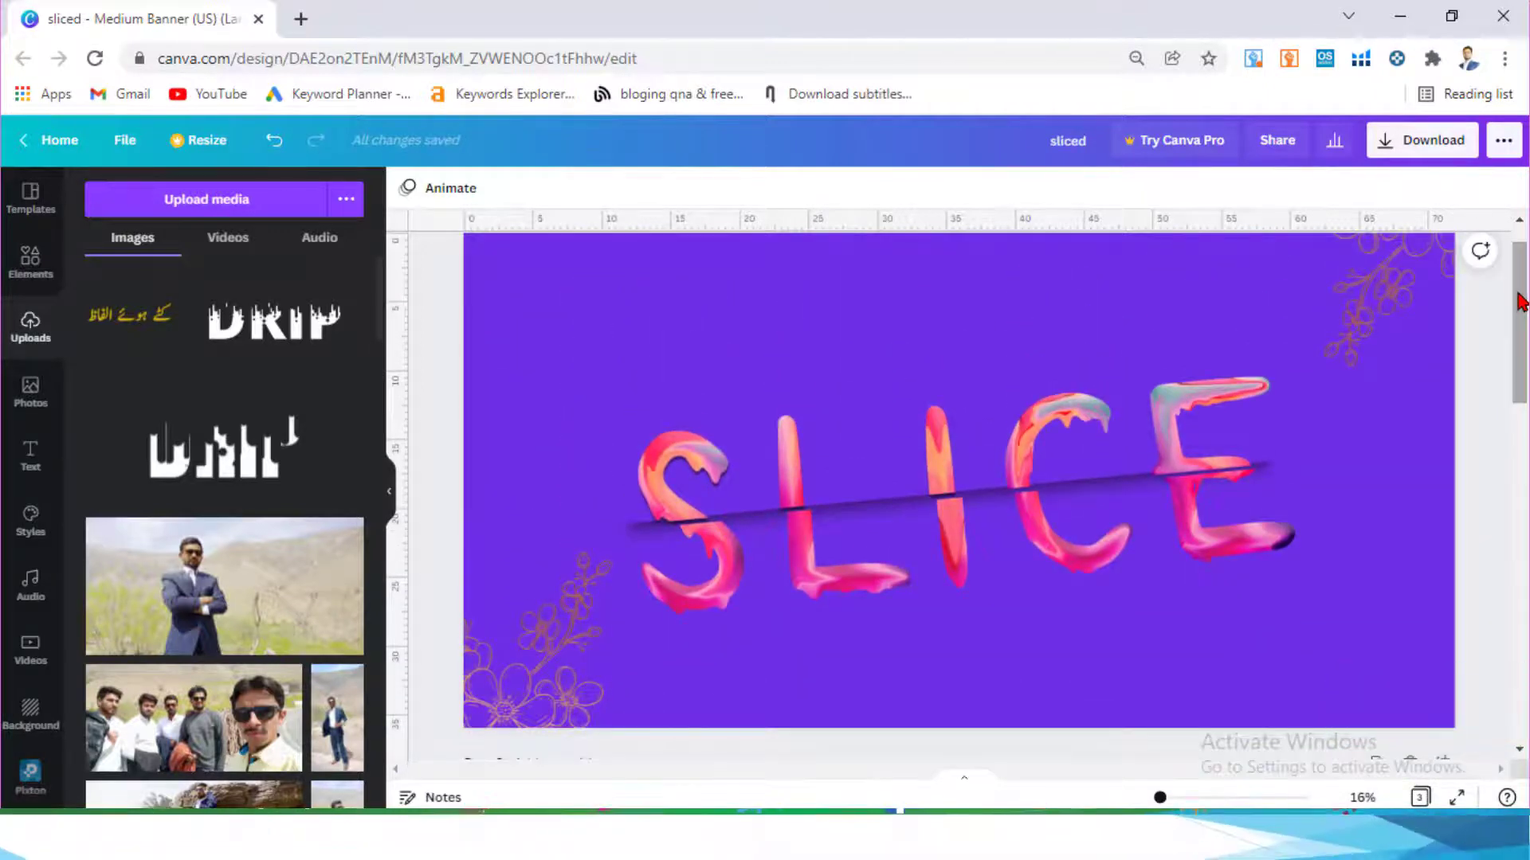
left_click_drag(1521, 301, 1523, 624)
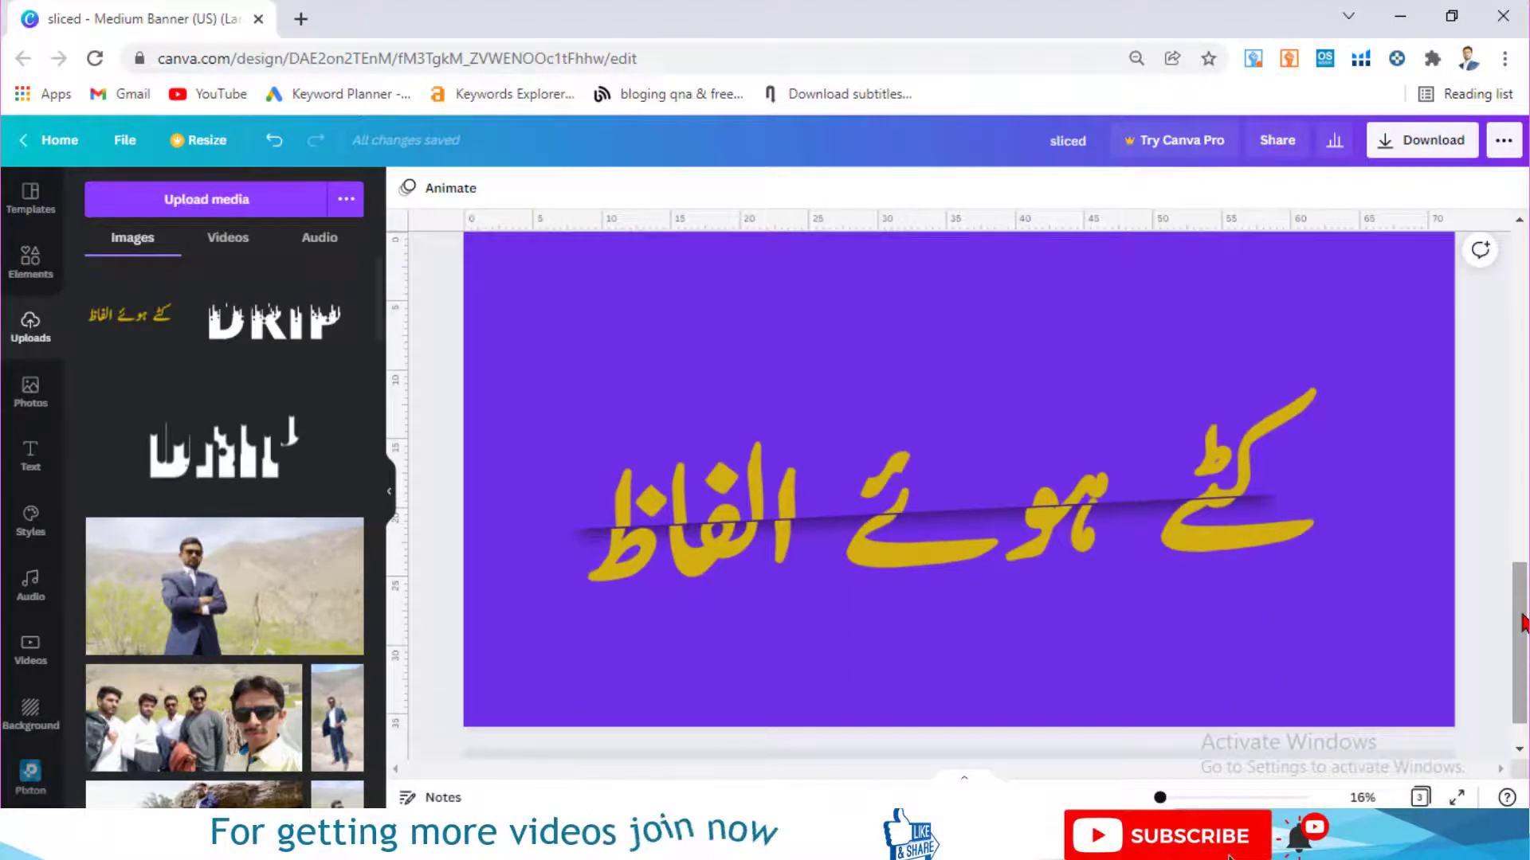